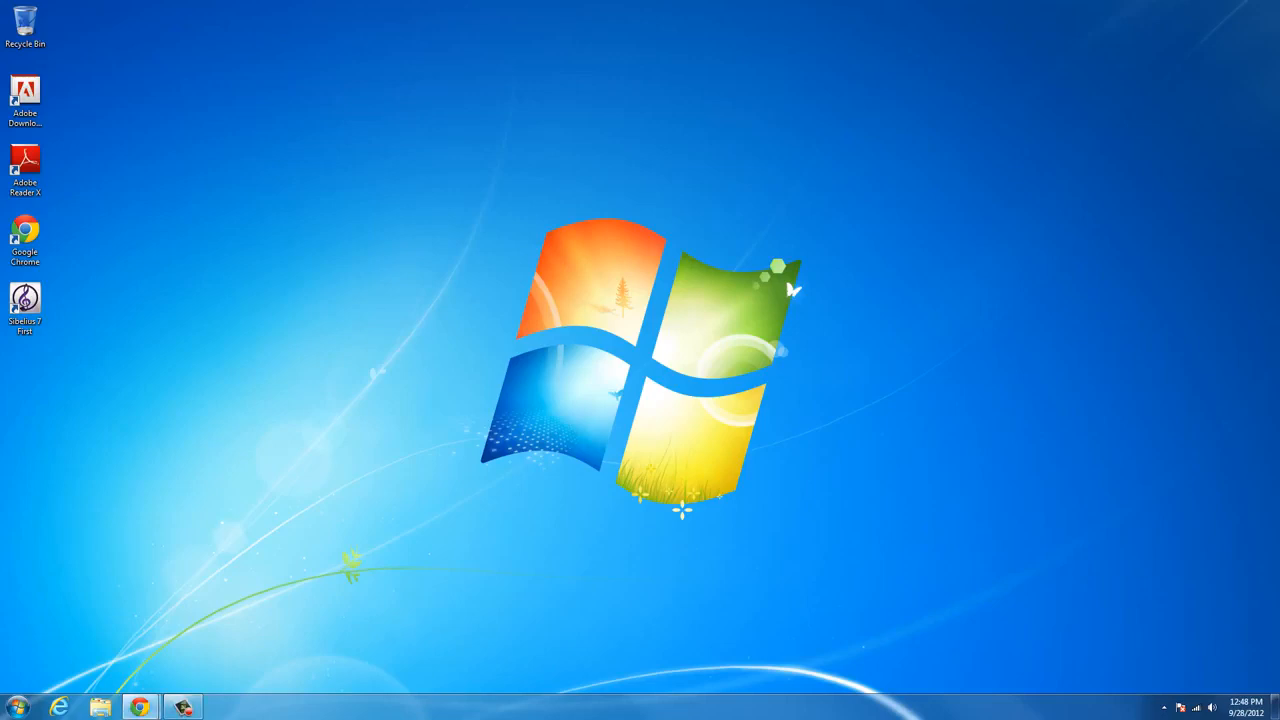
Switch to Google Chrome, maximize its window and open an additional tab beside the YouTube channel page
left_click(139, 707)
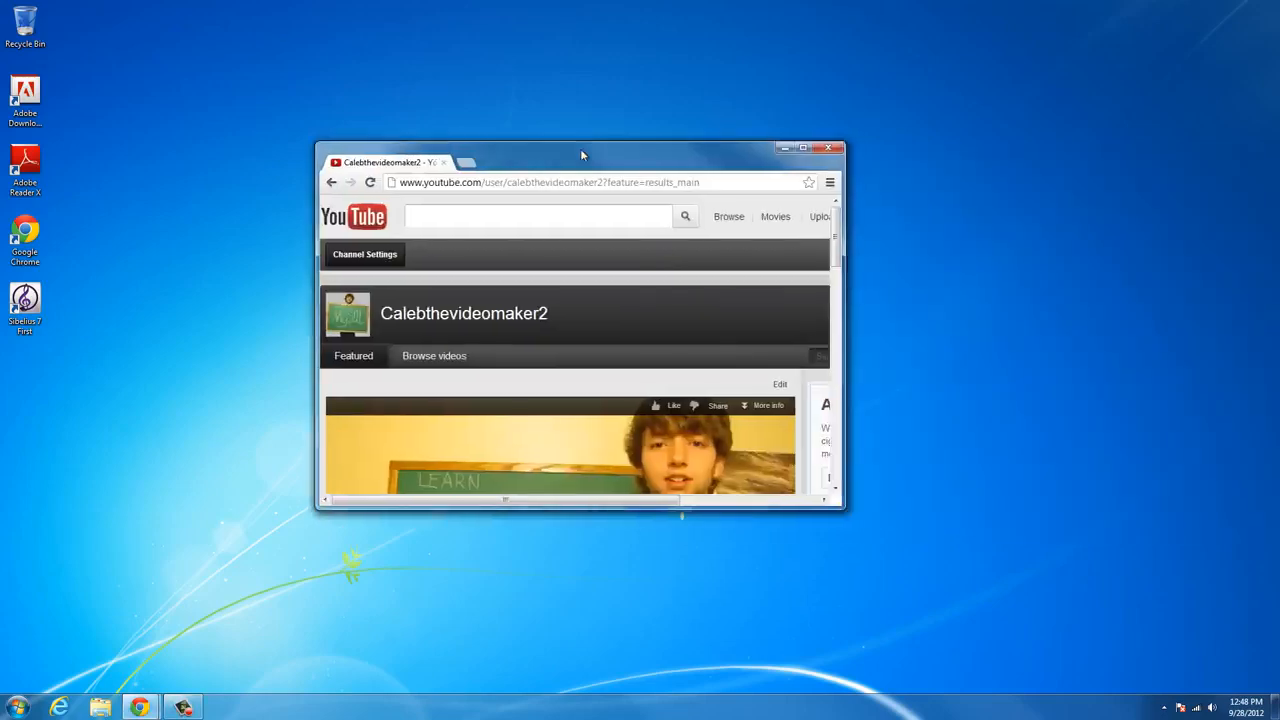
double_click(580, 148)
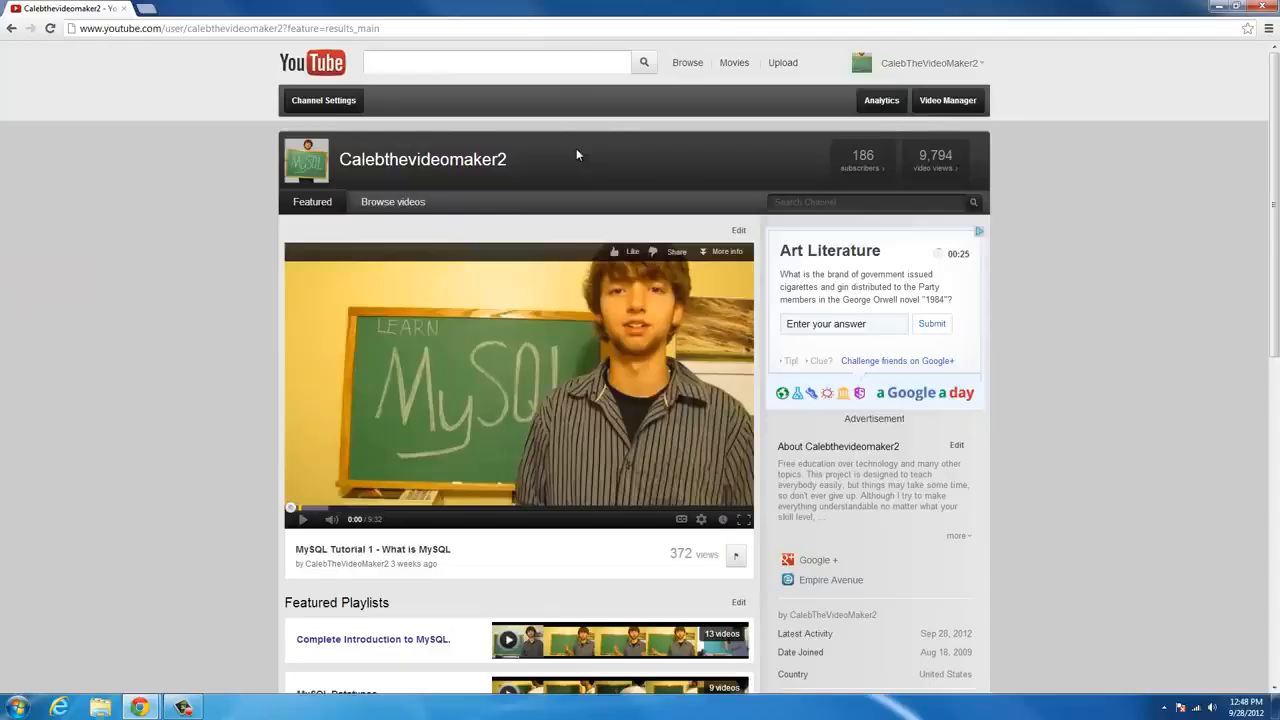
left_click(148, 9)
left_click(82, 12)
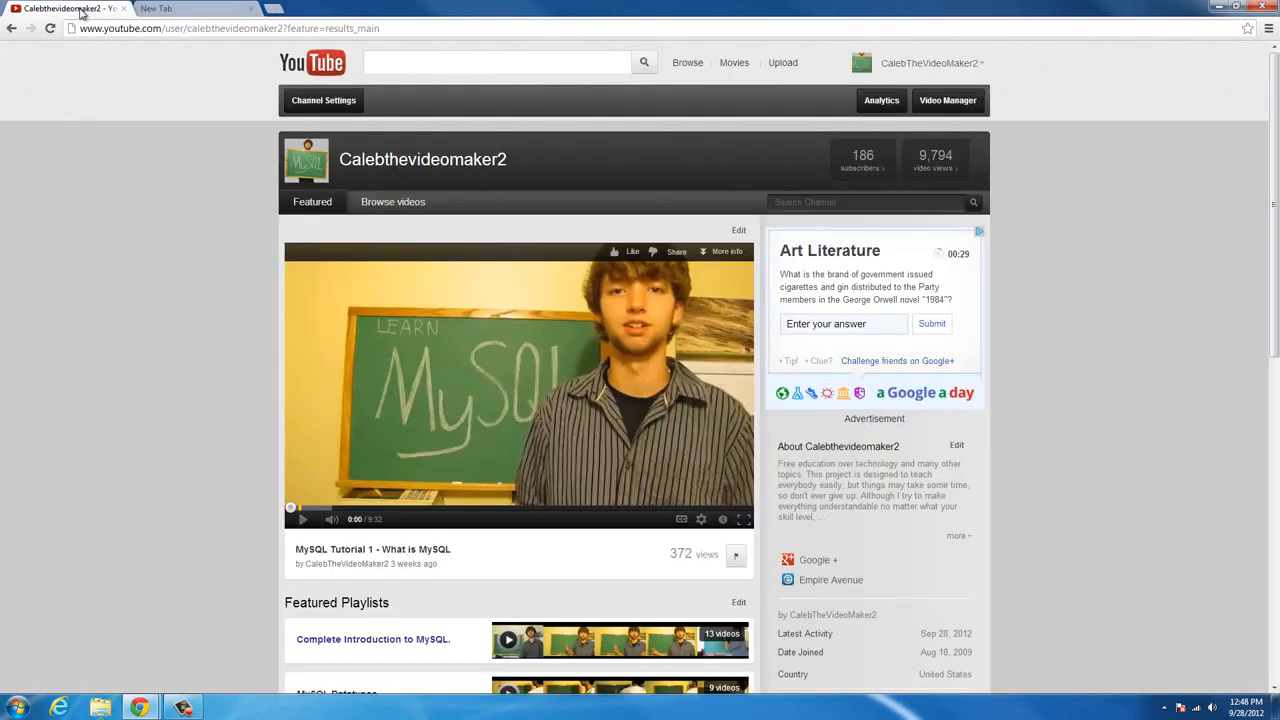
Look through the YouTube channel page from the featured video down to the playlists and the other channel
scroll(1072, 353, "down", 5)
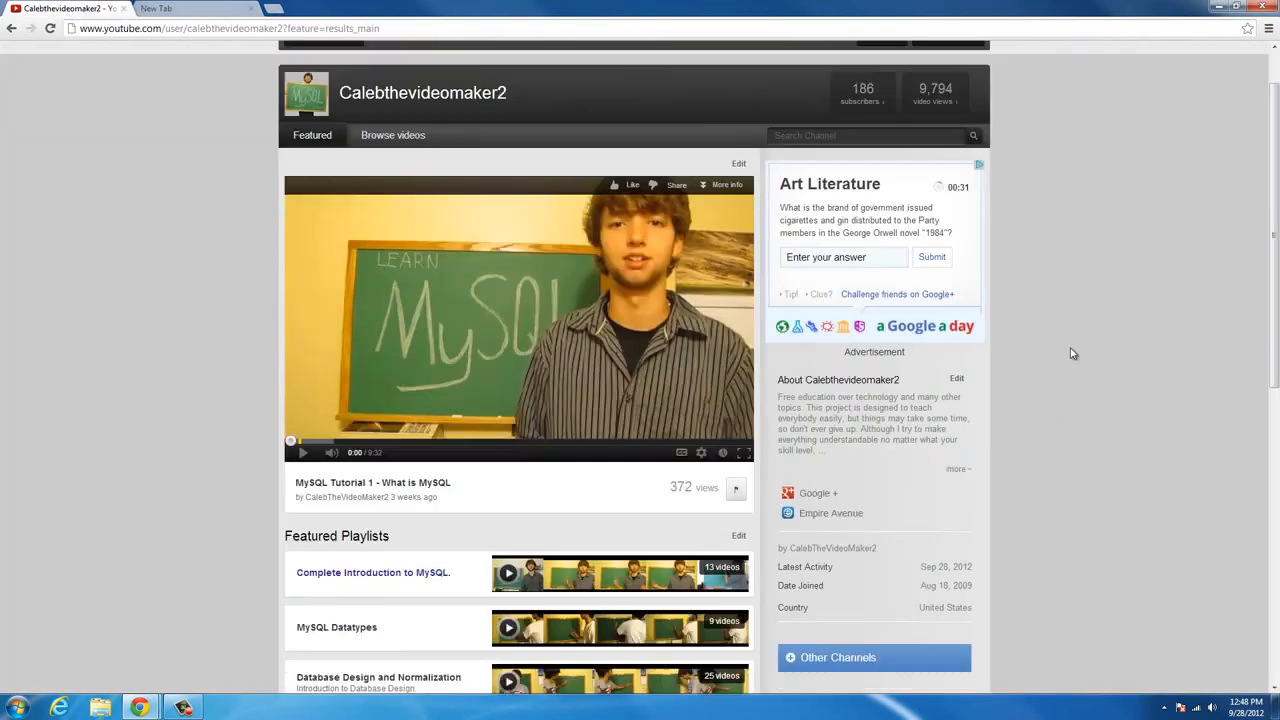
scroll(1071, 354, "up", 6)
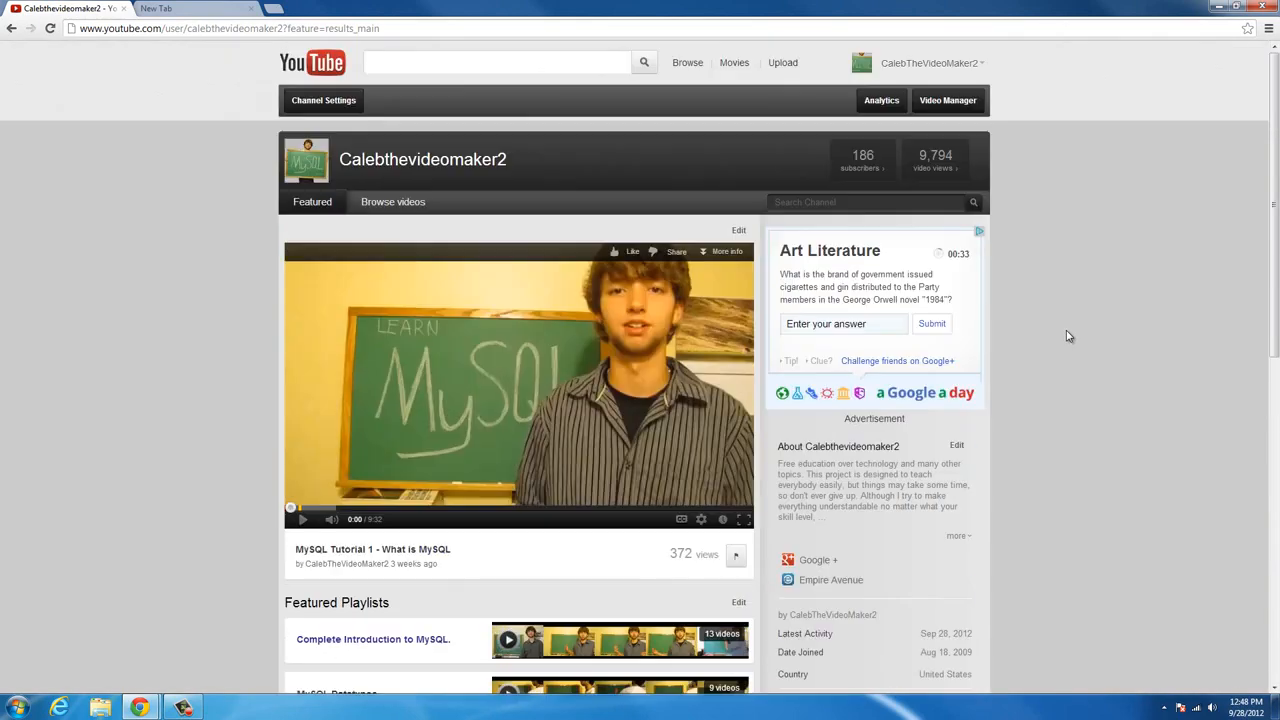
scroll(77, 223, "down", 8)
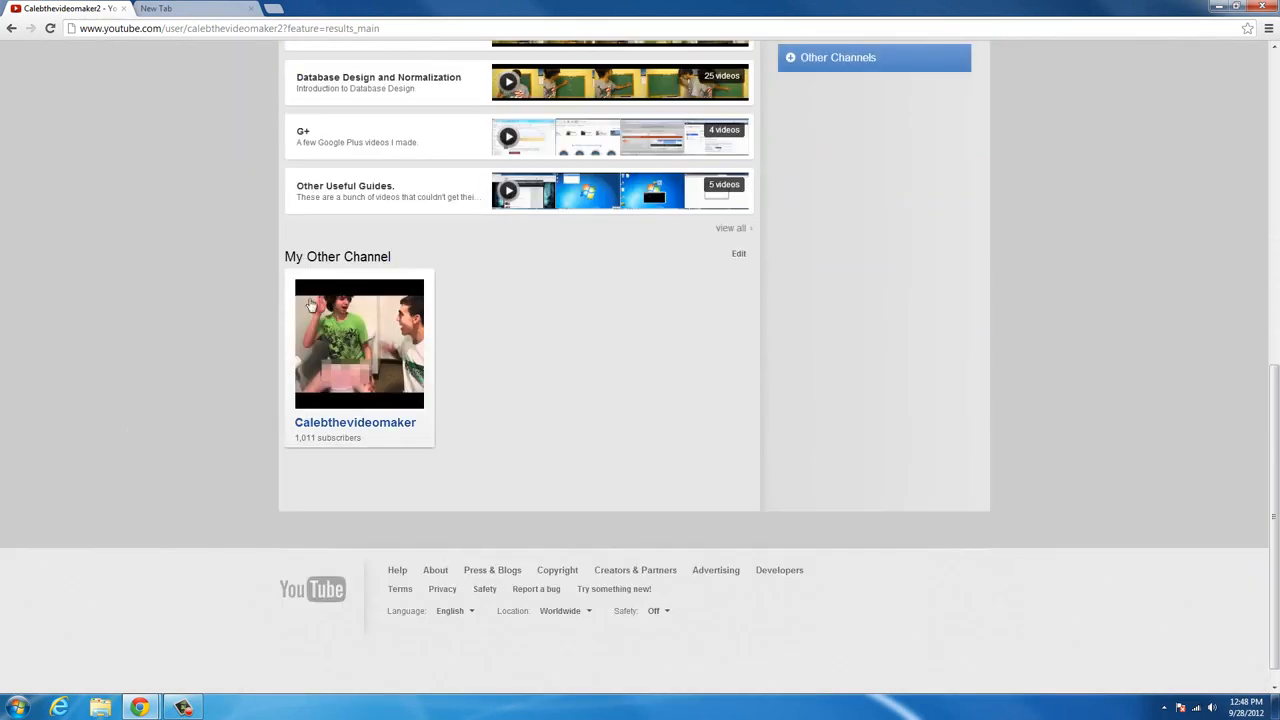
scroll(185, 381, "up", 10)
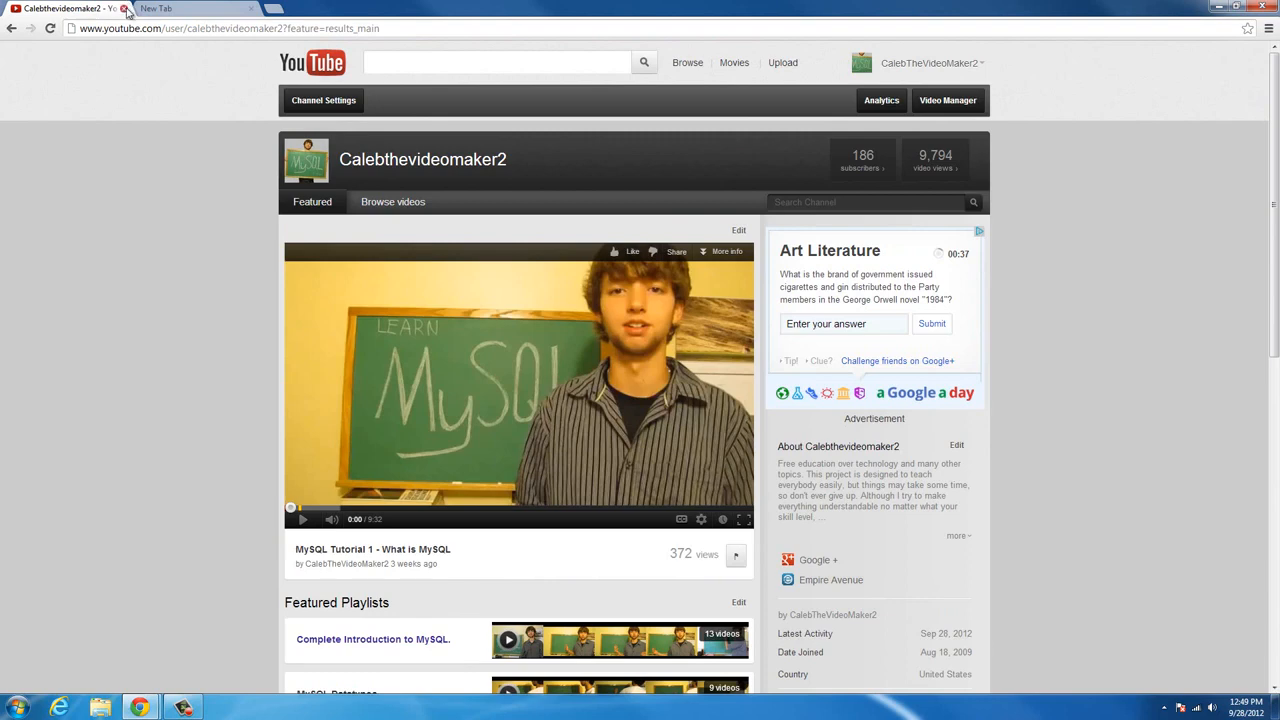
Close the YouTube page and search Google for "xampp"
left_click(124, 9)
type("x")
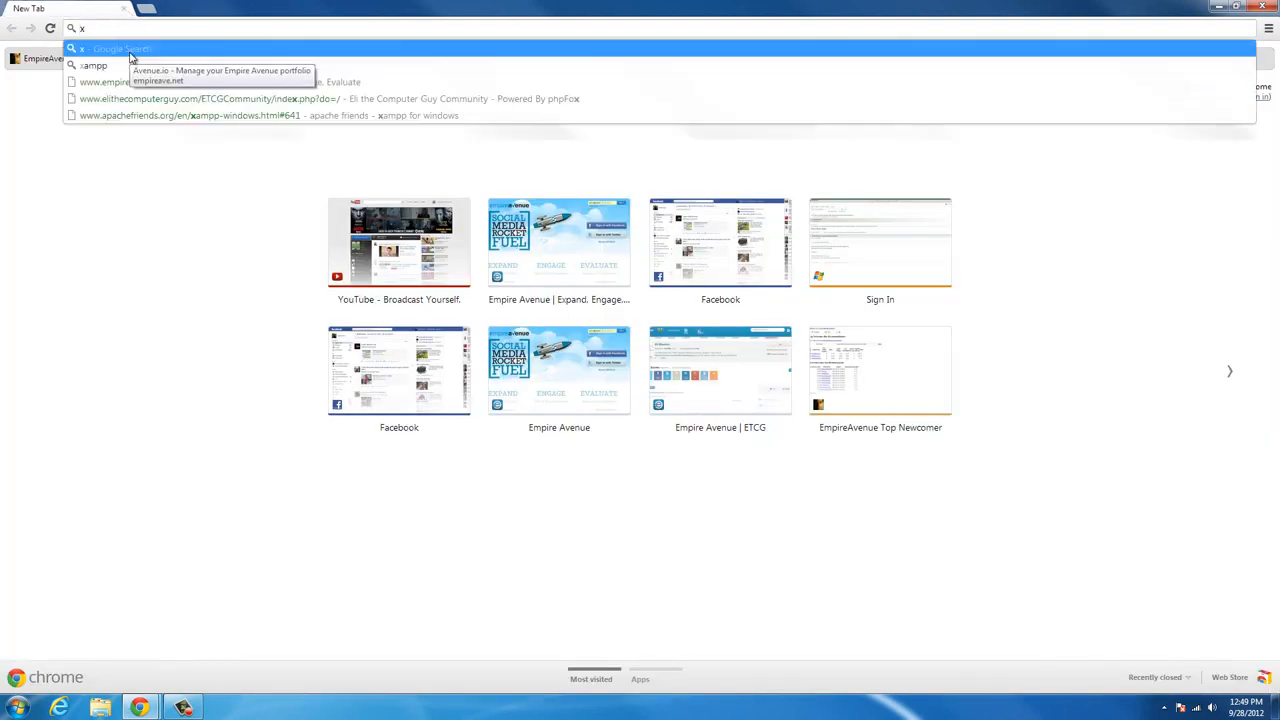
type("ampp")
key("Return")
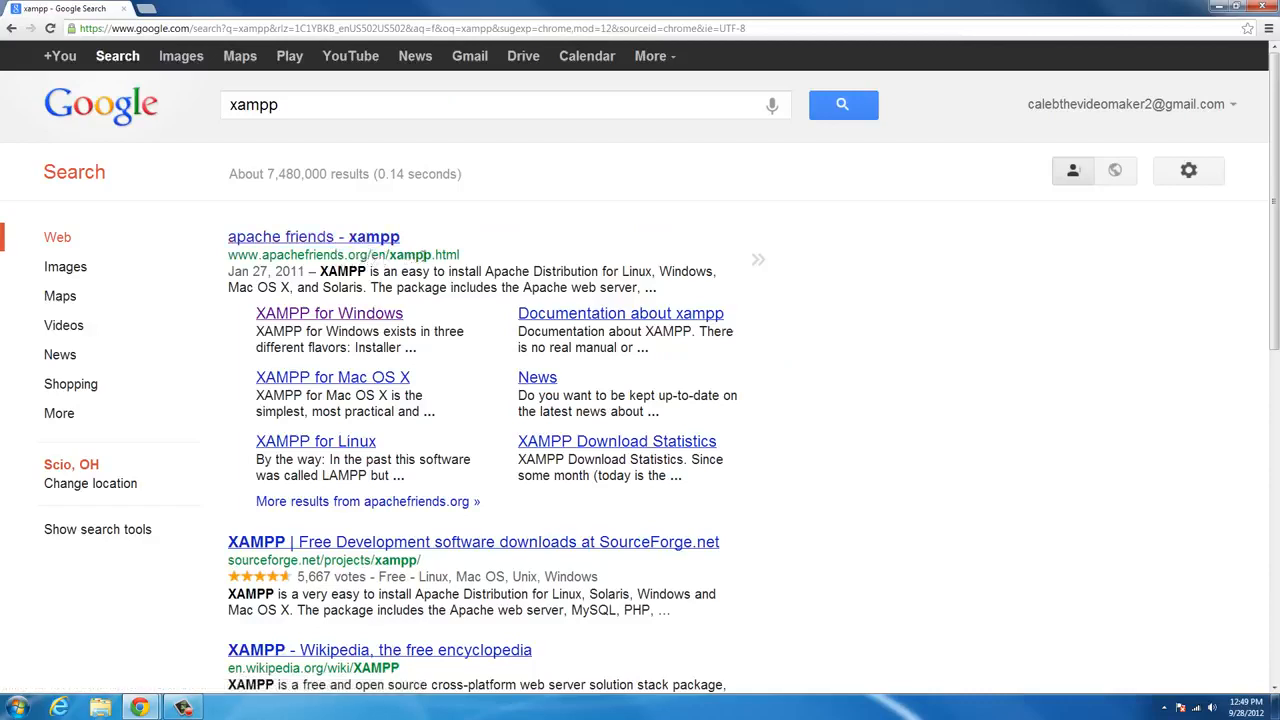
left_click(323, 239)
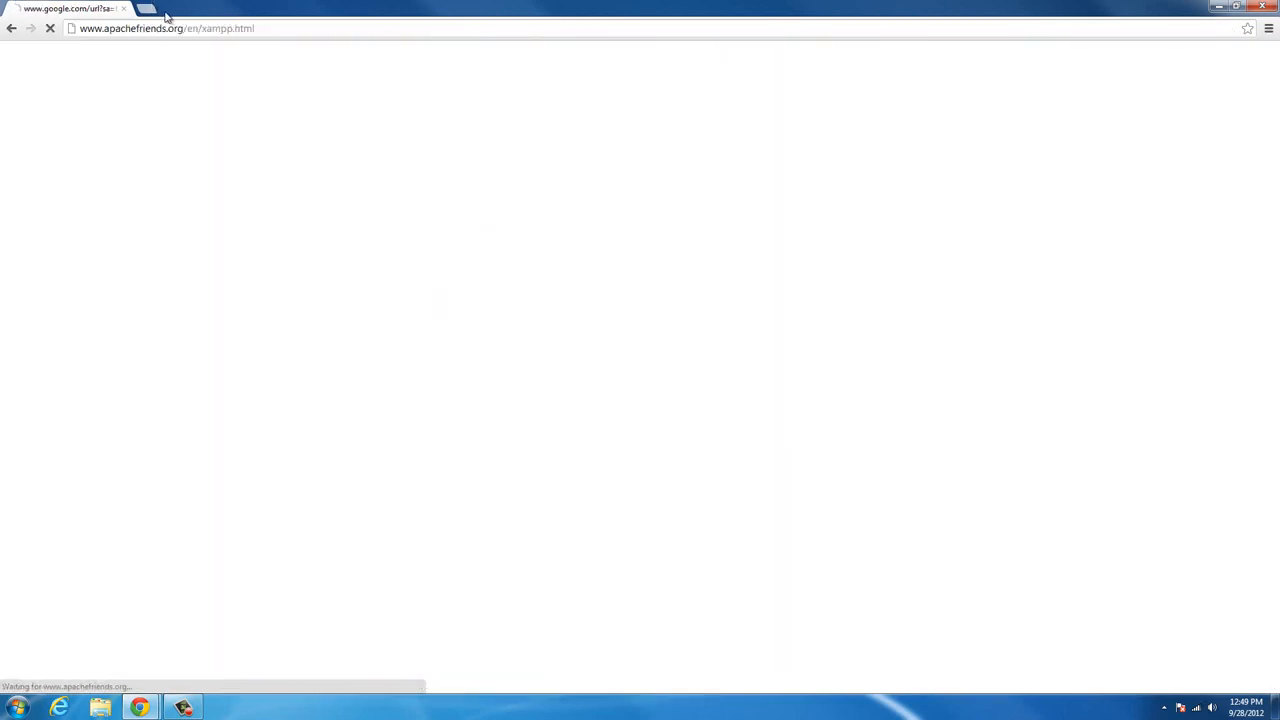
left_click_drag(264, 27, 185, 26)
left_click_drag(450, 62, 74, 60)
left_click(776, 58)
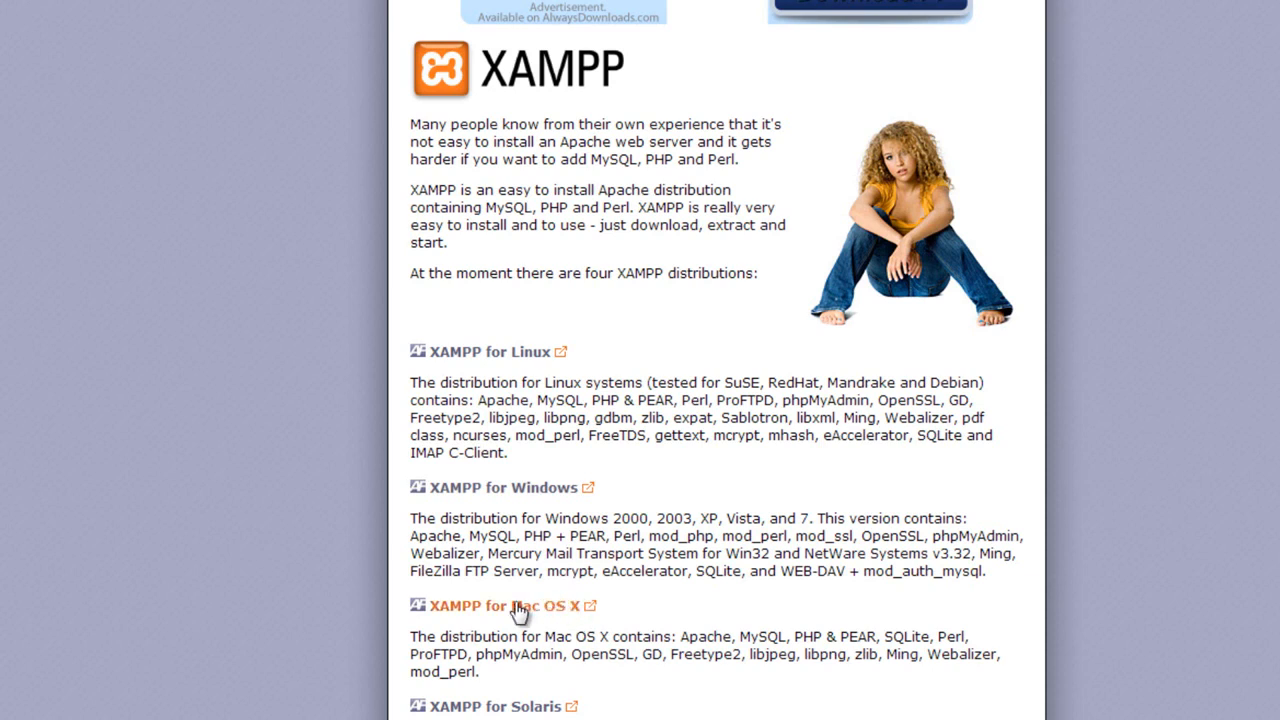
Go to the XAMPP for Windows page and start downloading the Installer version of XAMPP Windows 1.8.0
left_click(537, 490)
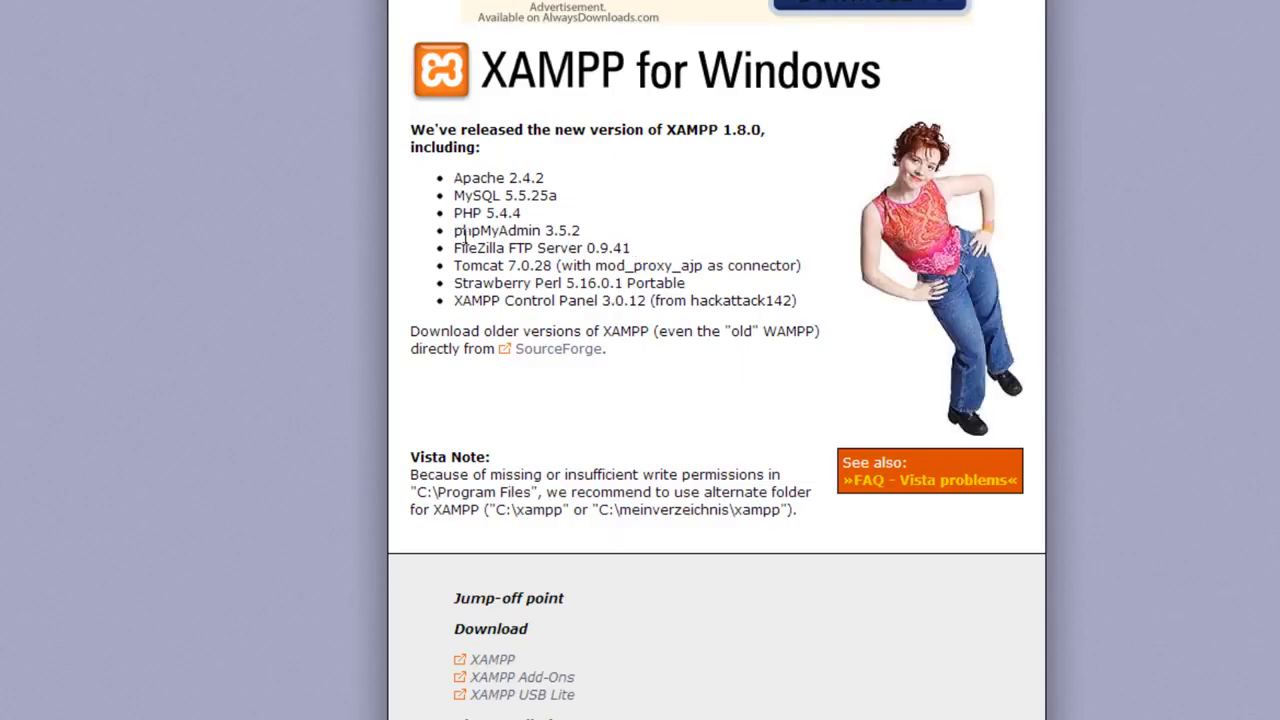
left_click(492, 661)
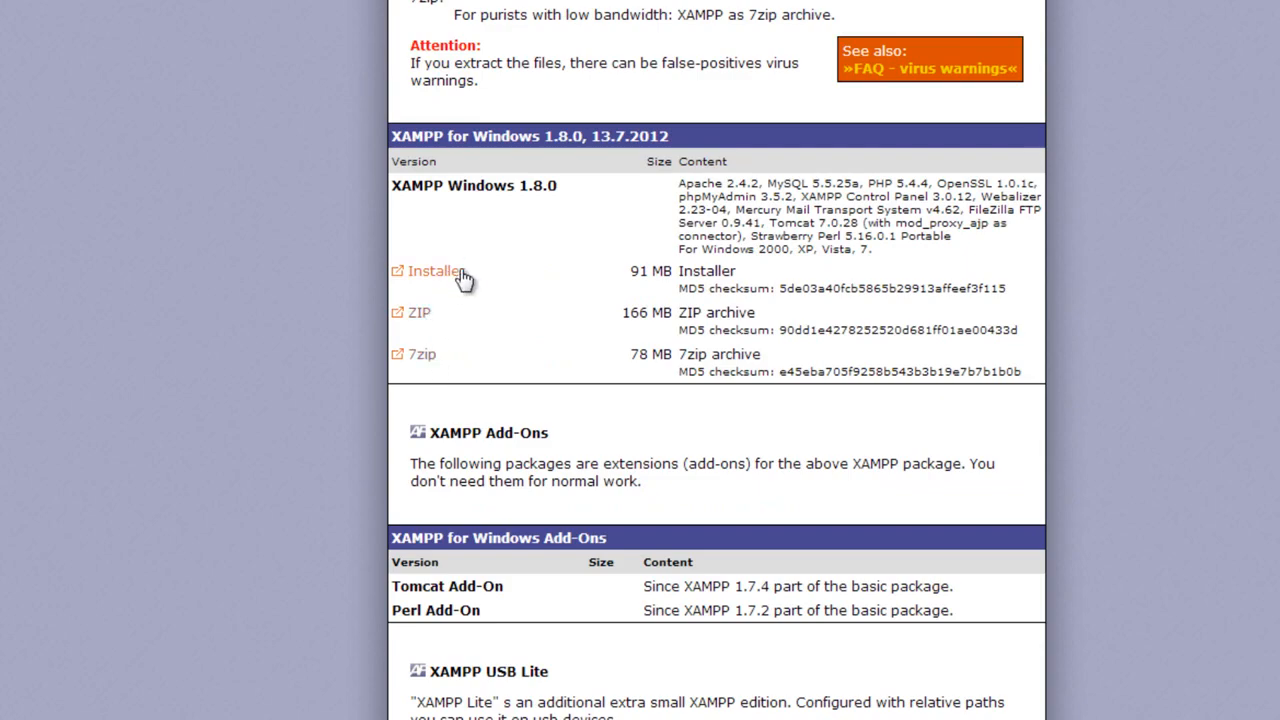
left_click(460, 274)
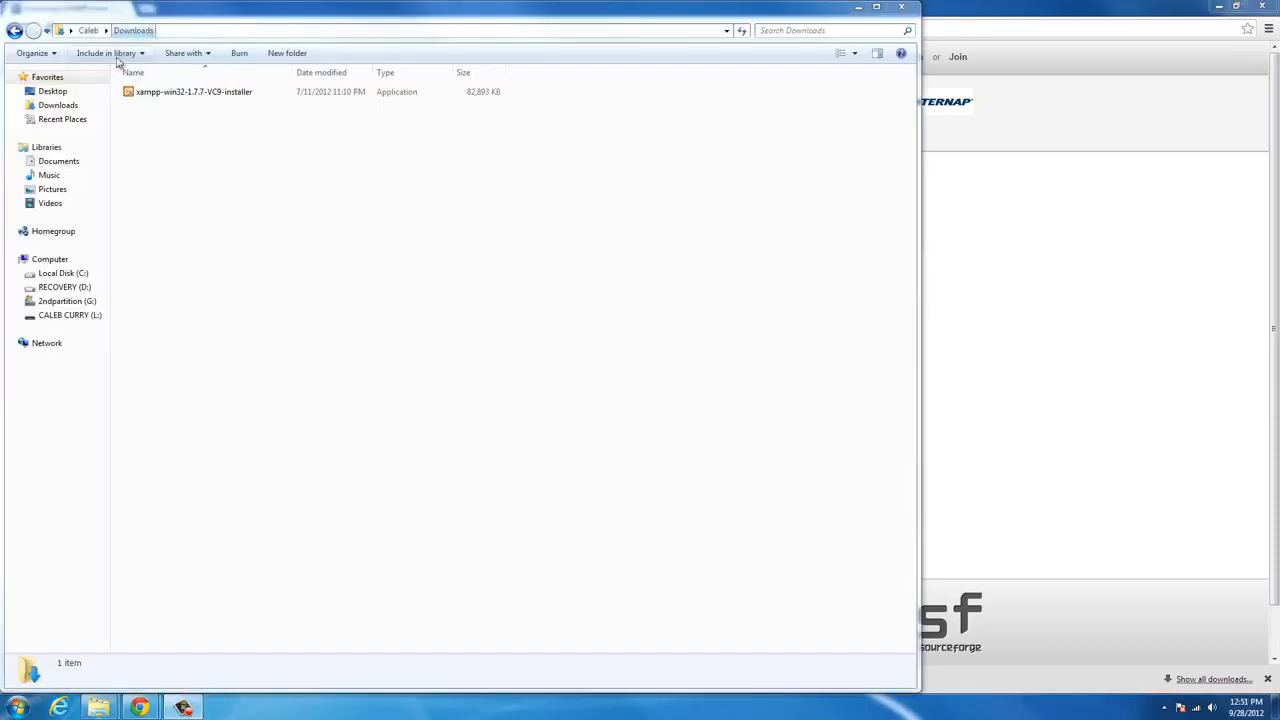
Open the Downloads folder inside the user's personal folder and run xampp-win32-1.7.7-VC9-installer
left_click(18, 708)
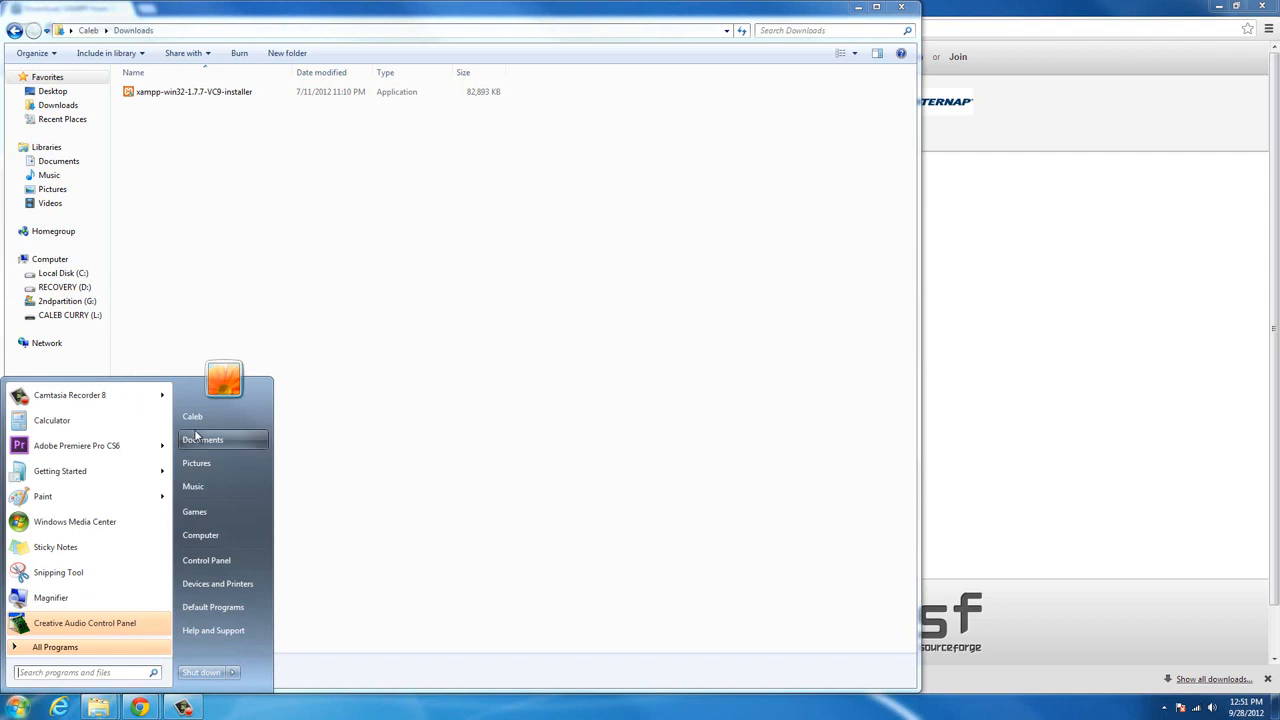
left_click(198, 416)
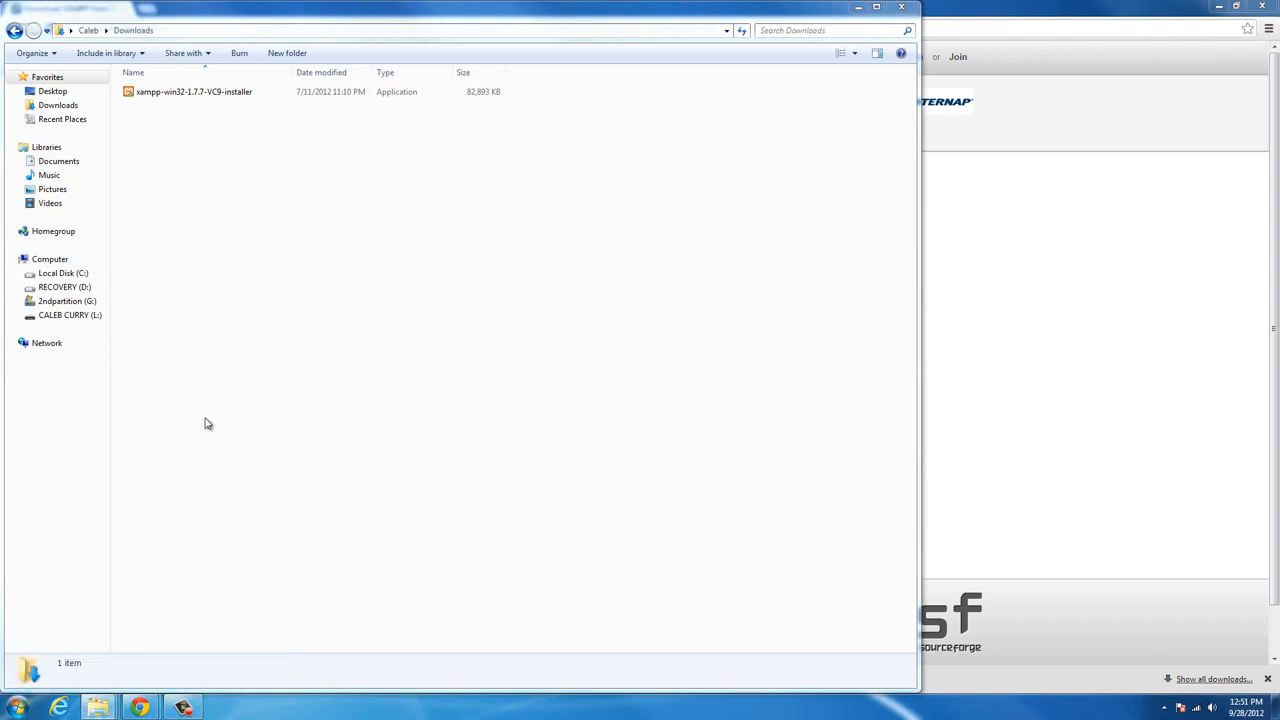
double_click(269, 193)
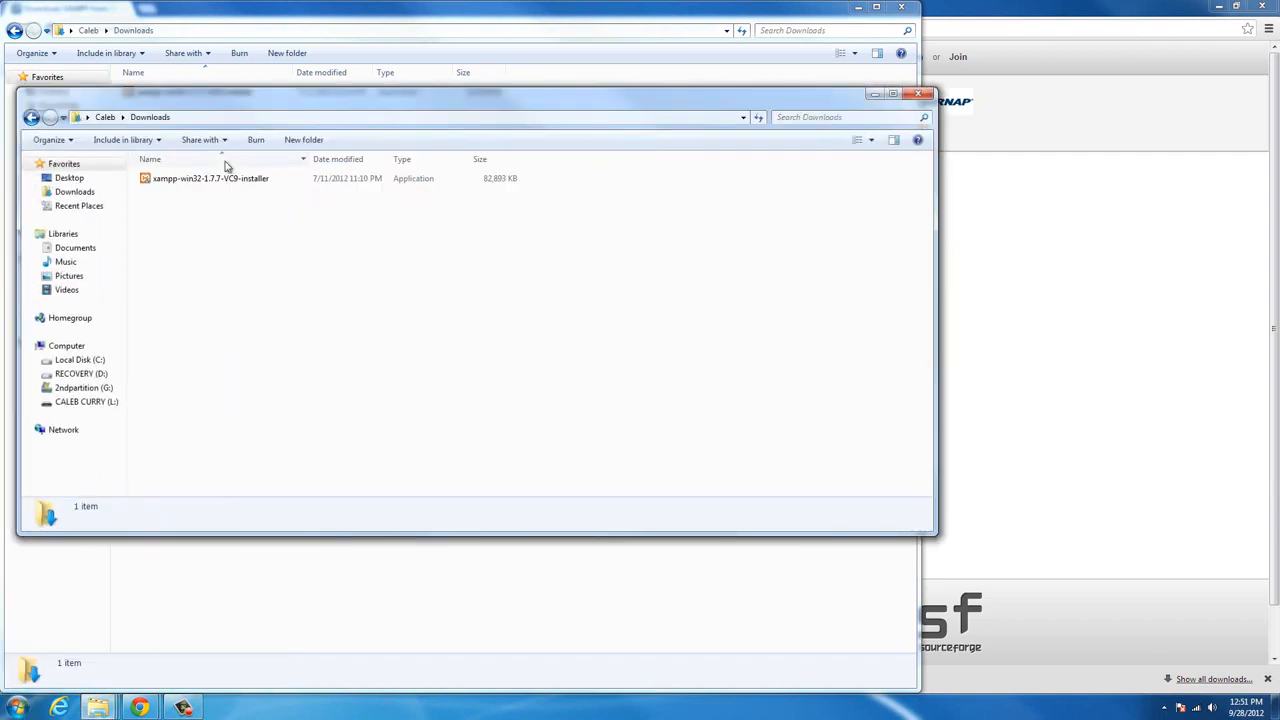
double_click(226, 180)
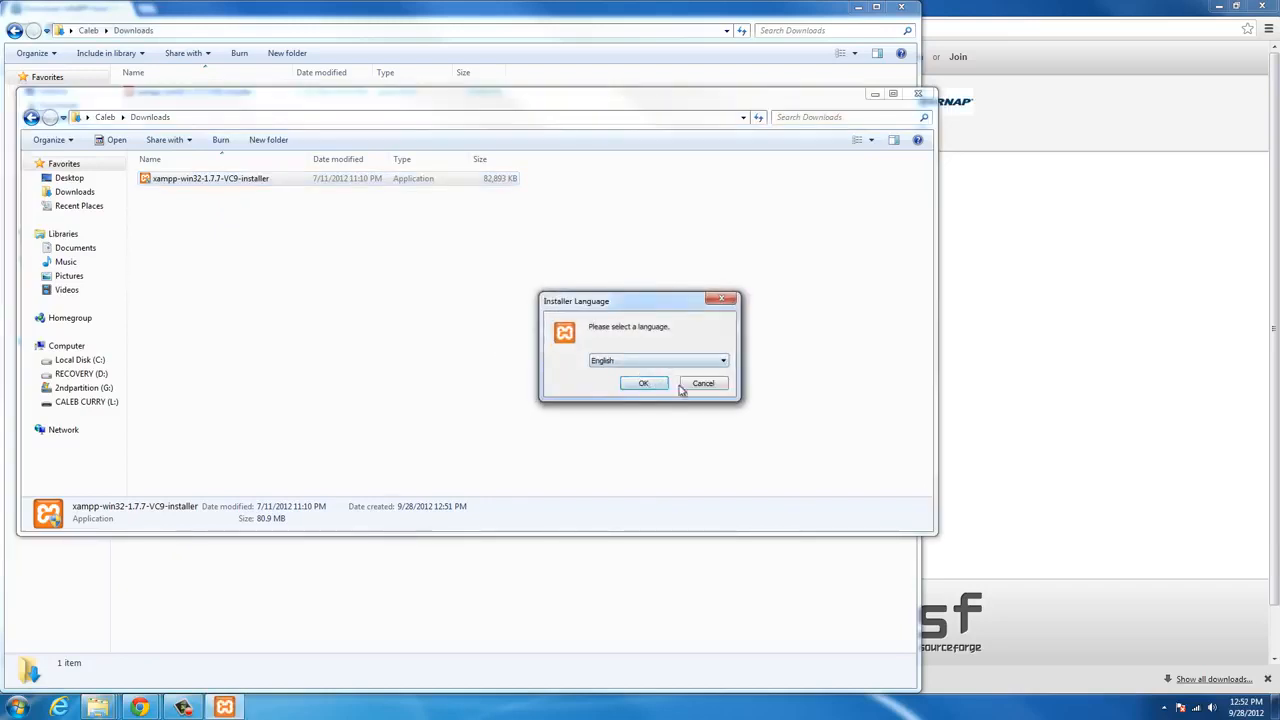
Accept English as the installer language, acknowledge the User Account Control notice and proceed past the XAMPP 1.7.7 welcome page
left_click(646, 385)
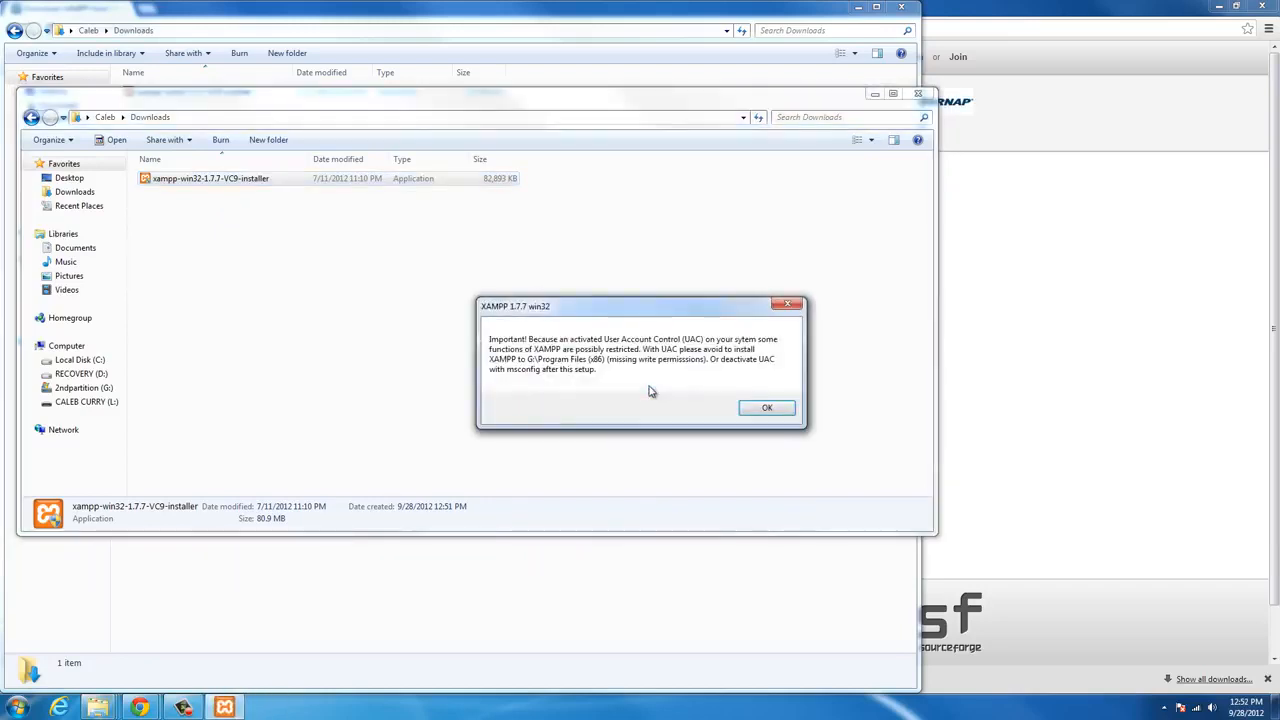
left_click(768, 408)
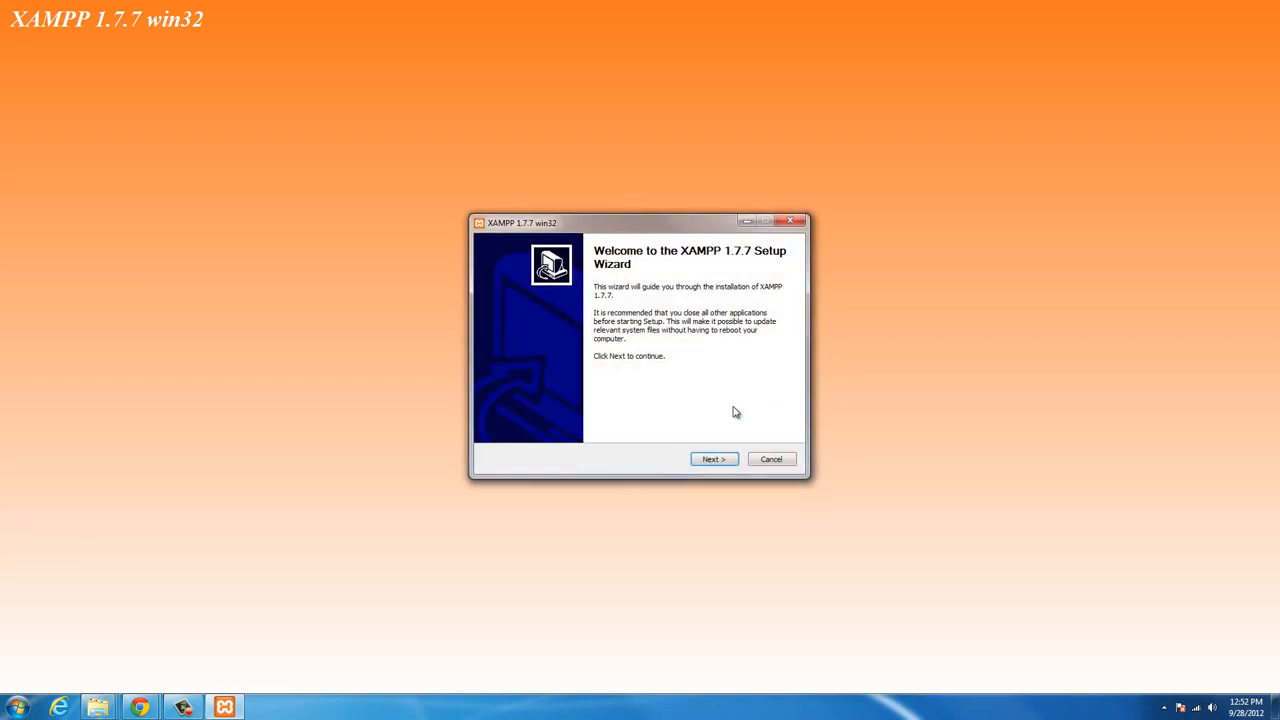
left_click(715, 459)
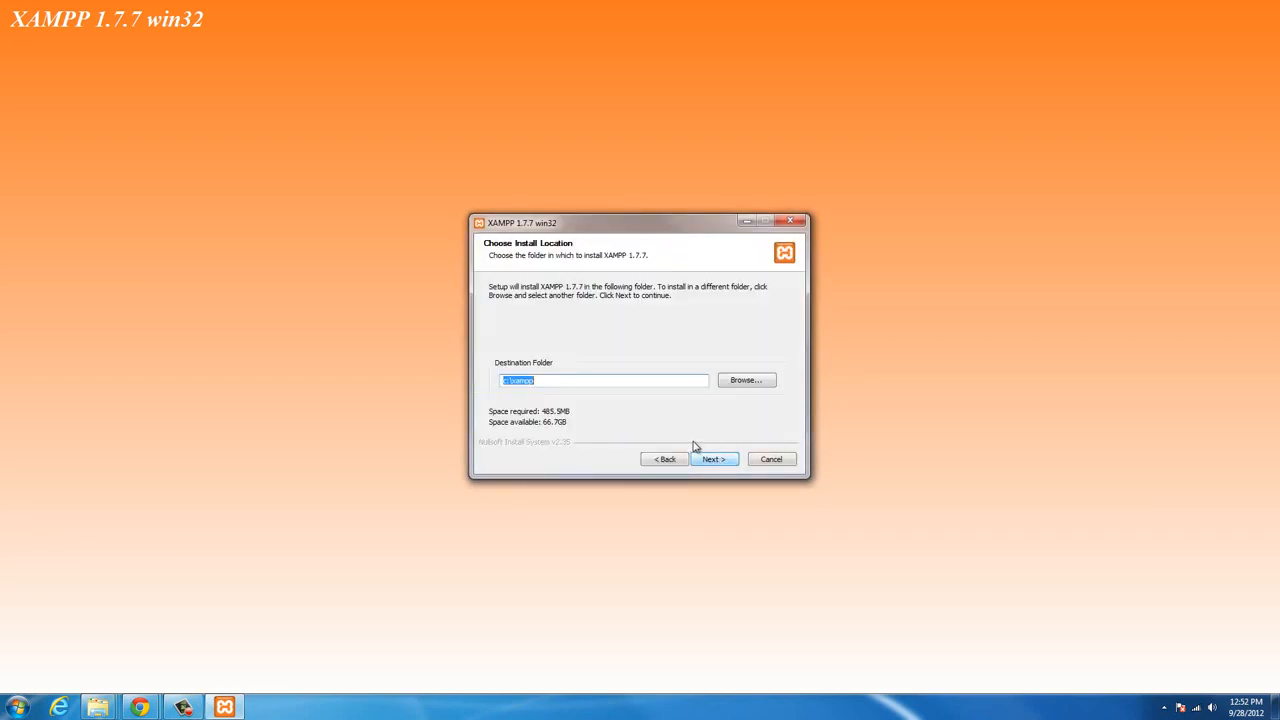
Set the XAMPP destination folder to G:\xampp by choosing the 2ndpartition (G:) drive, and continue to the options
left_click(742, 380)
left_click_drag(730, 327, 730, 426)
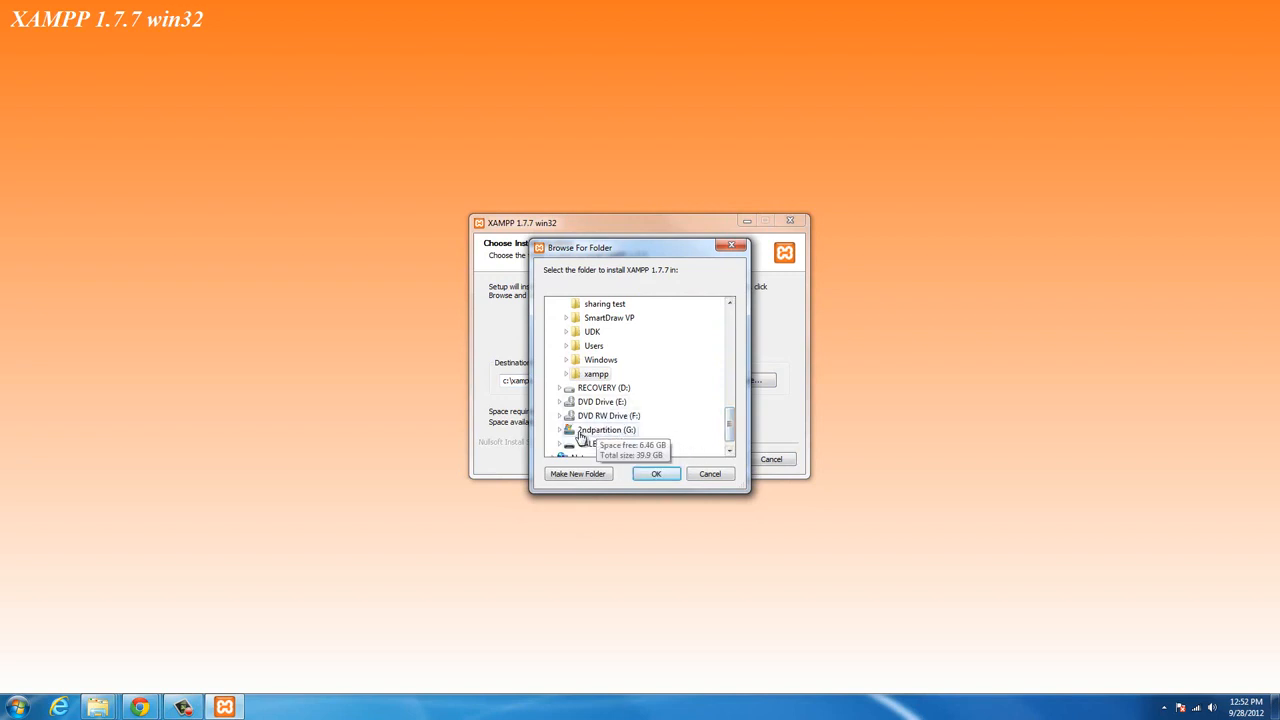
left_click(584, 437)
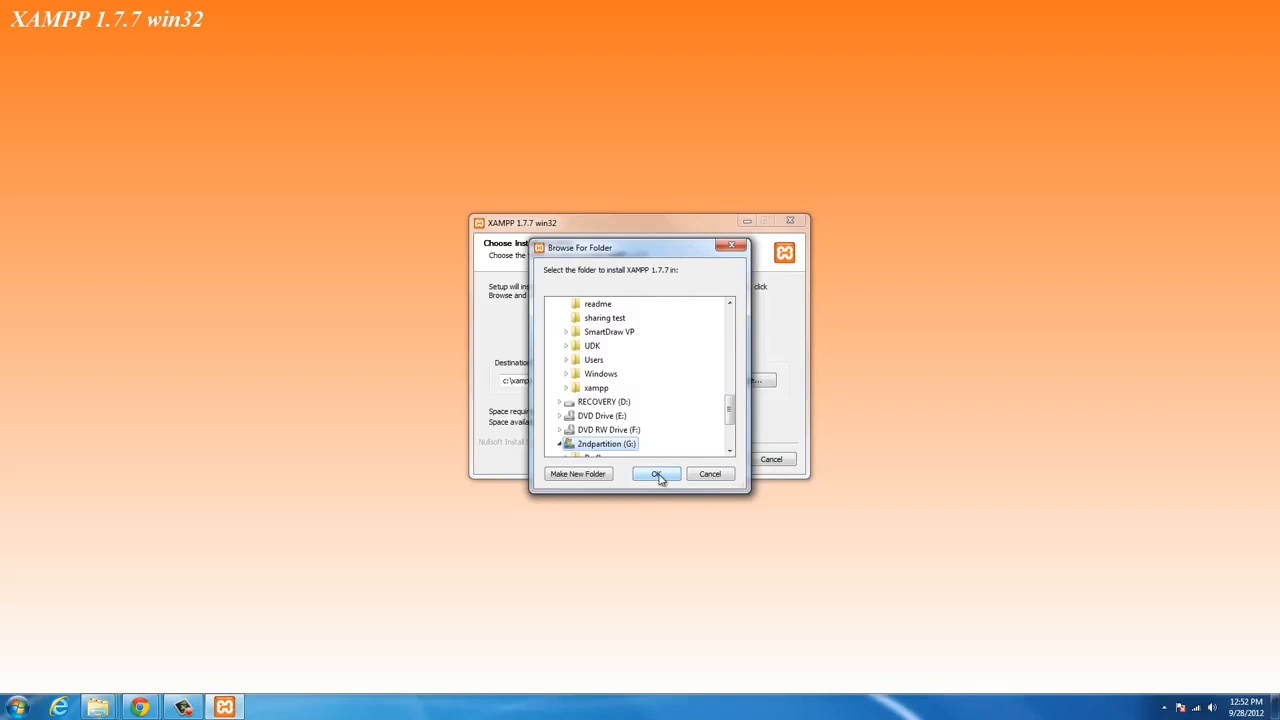
left_click(657, 475)
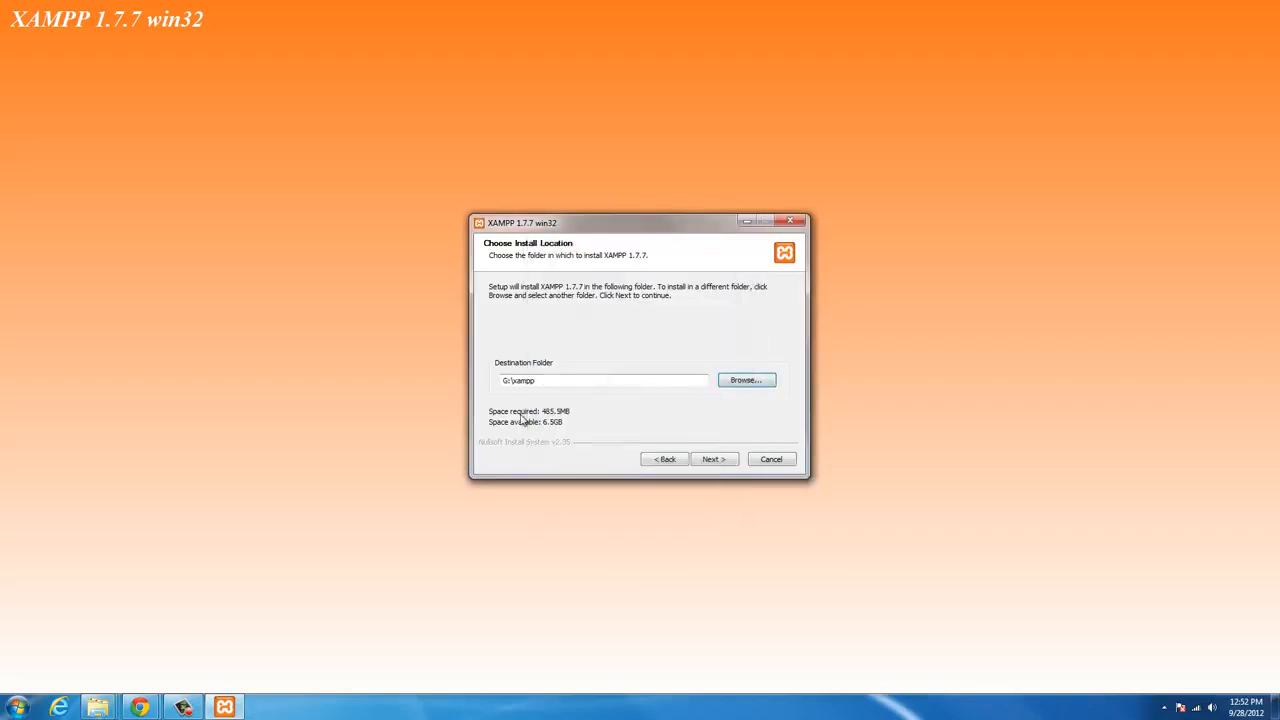
left_click_drag(506, 383, 505, 383)
left_click(716, 461)
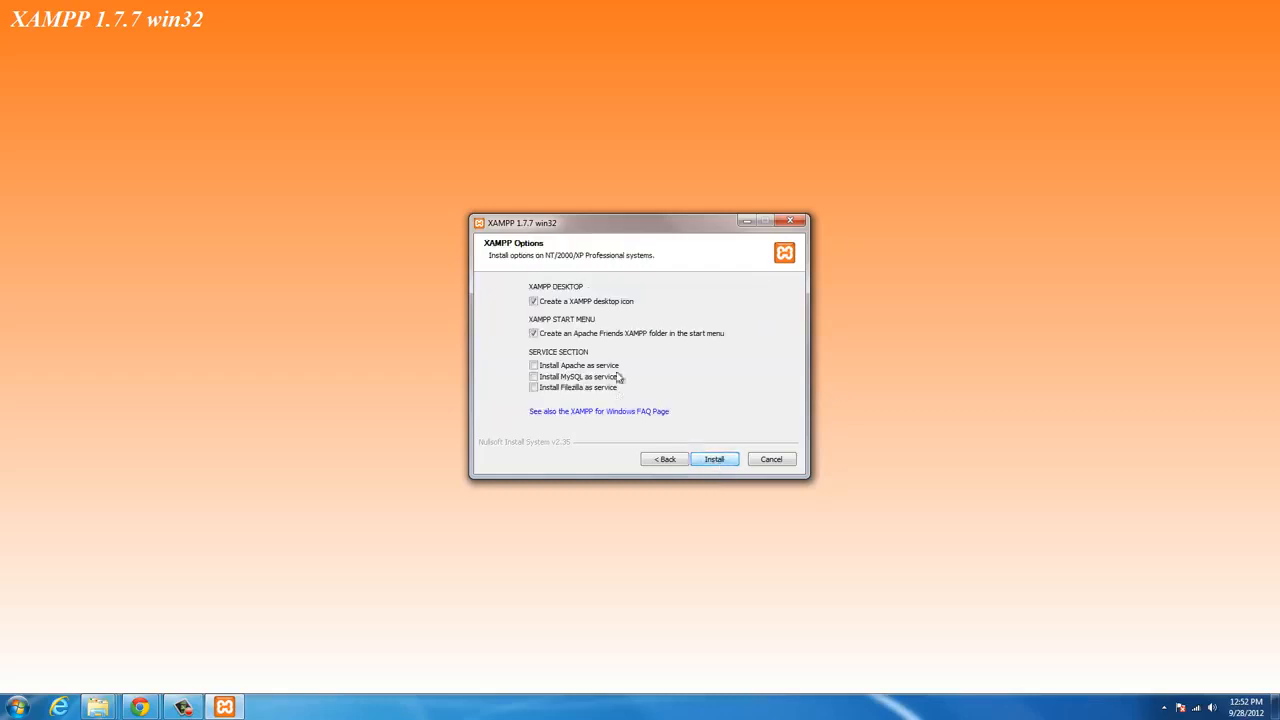
Choose to install Apache, MySQL and Filezilla as services and start the XAMPP installation
left_click(533, 376)
left_click(533, 387)
left_click(712, 459)
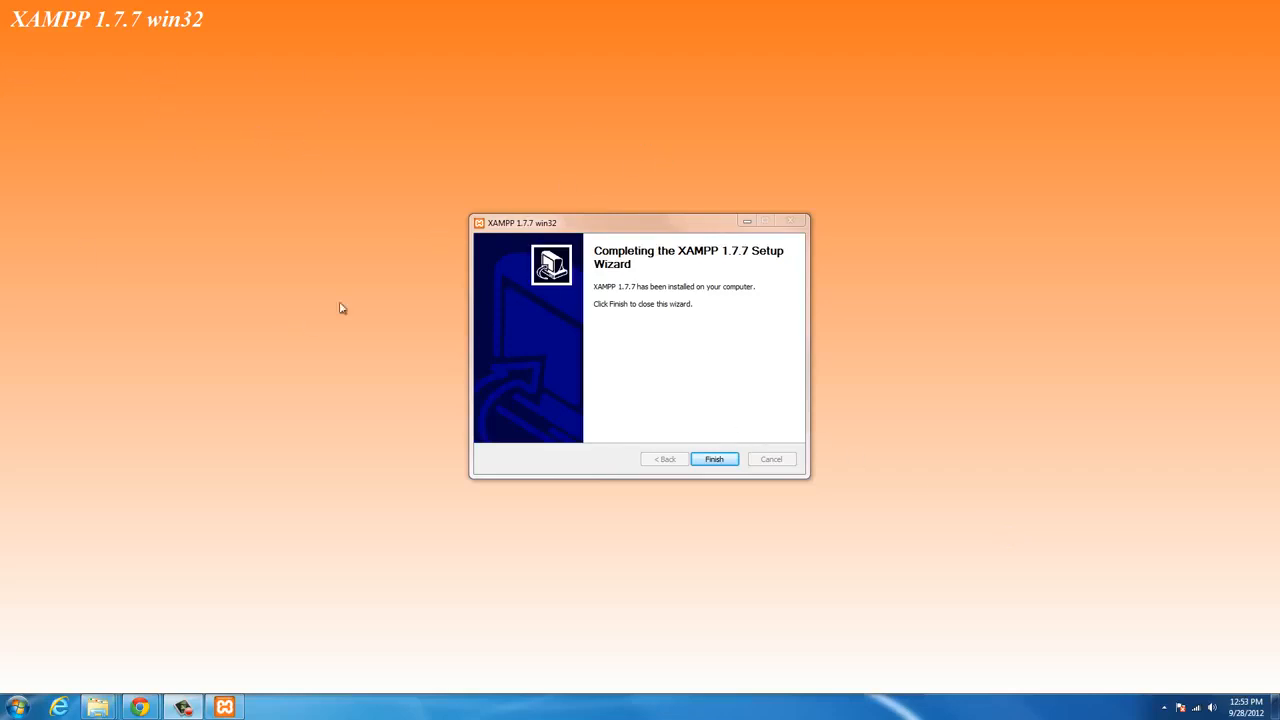
Finish the XAMPP setup wizard, acknowledge the service installation and start the XAMPP Control Panel
left_click(713, 460)
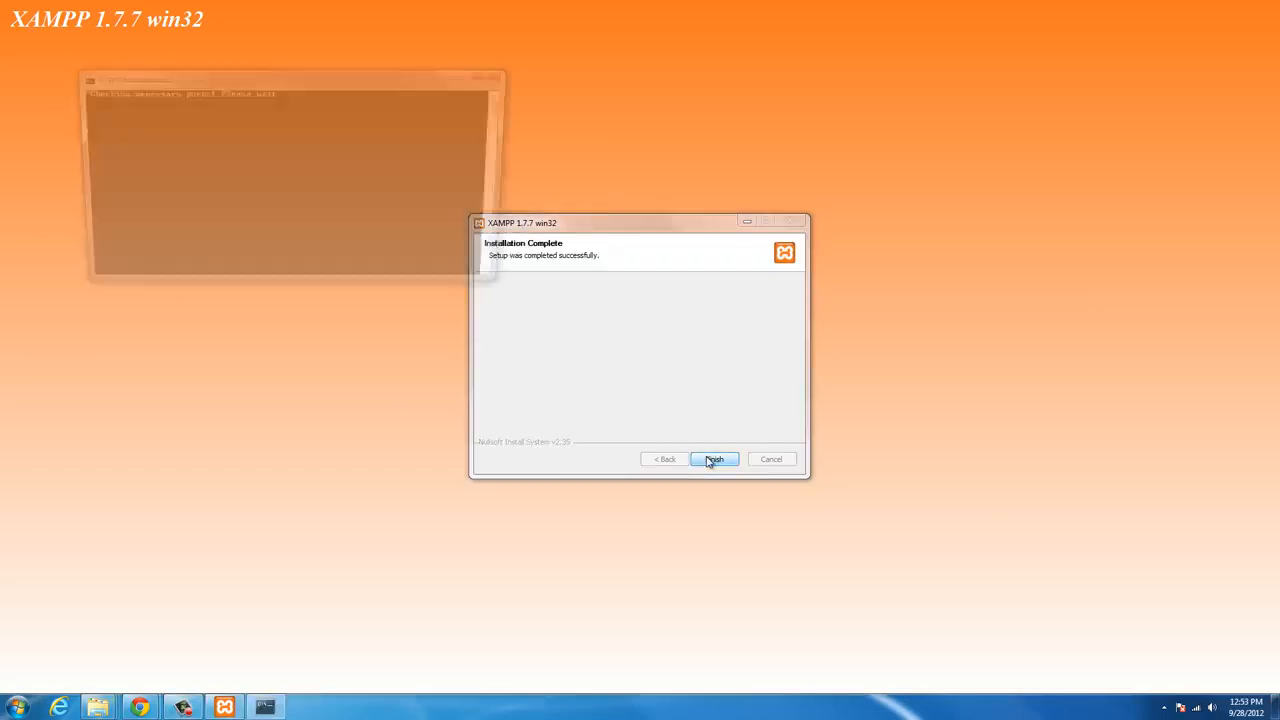
mouse_move(263, 83)
left_mouse_down()
mouse_move(219, 76)
mouse_move(285, 79)
left_mouse_up()
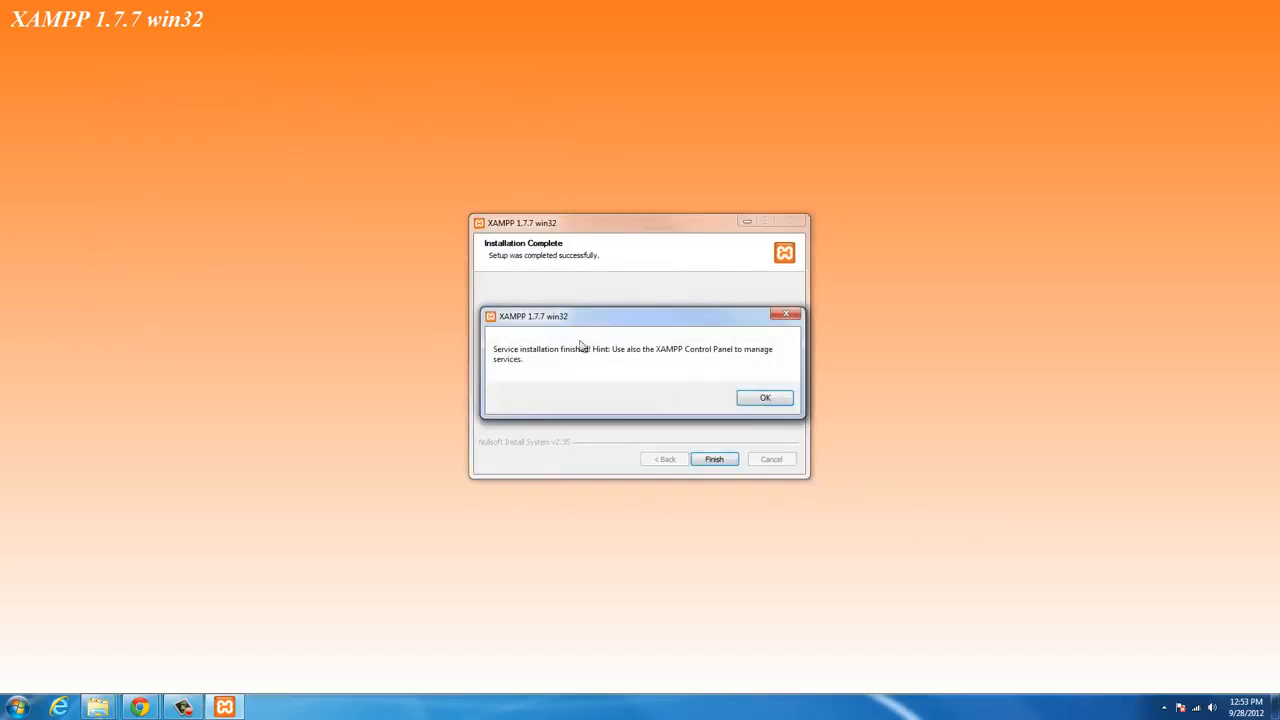
left_click(766, 397)
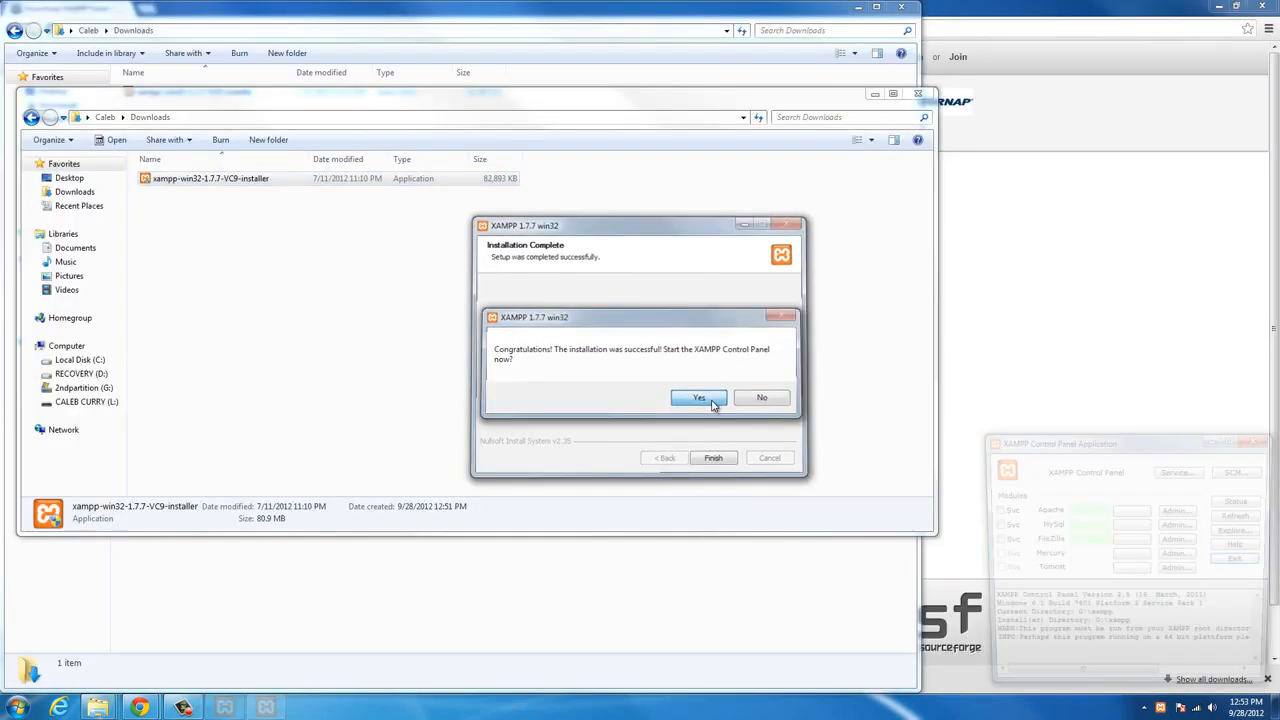
left_click(714, 404)
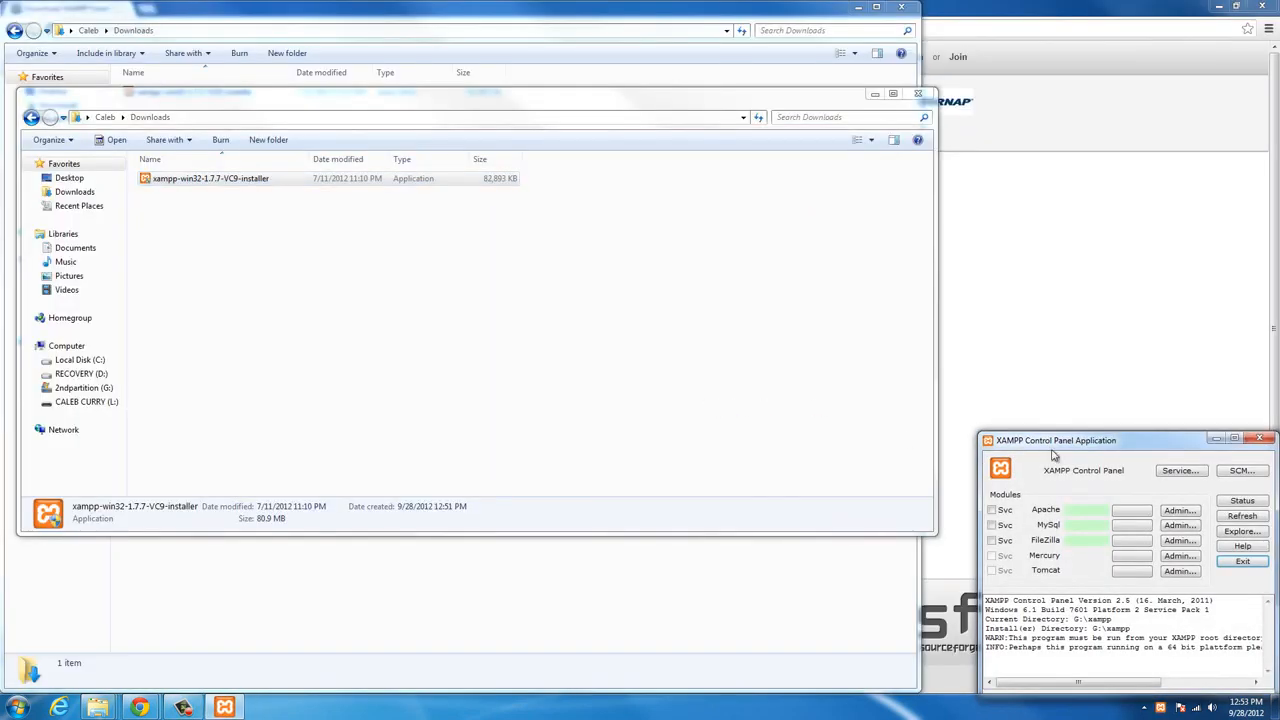
Move the XAMPP Control Panel to the upper middle of the desktop and close the browser and folder windows
left_click_drag(970, 380, 625, 169)
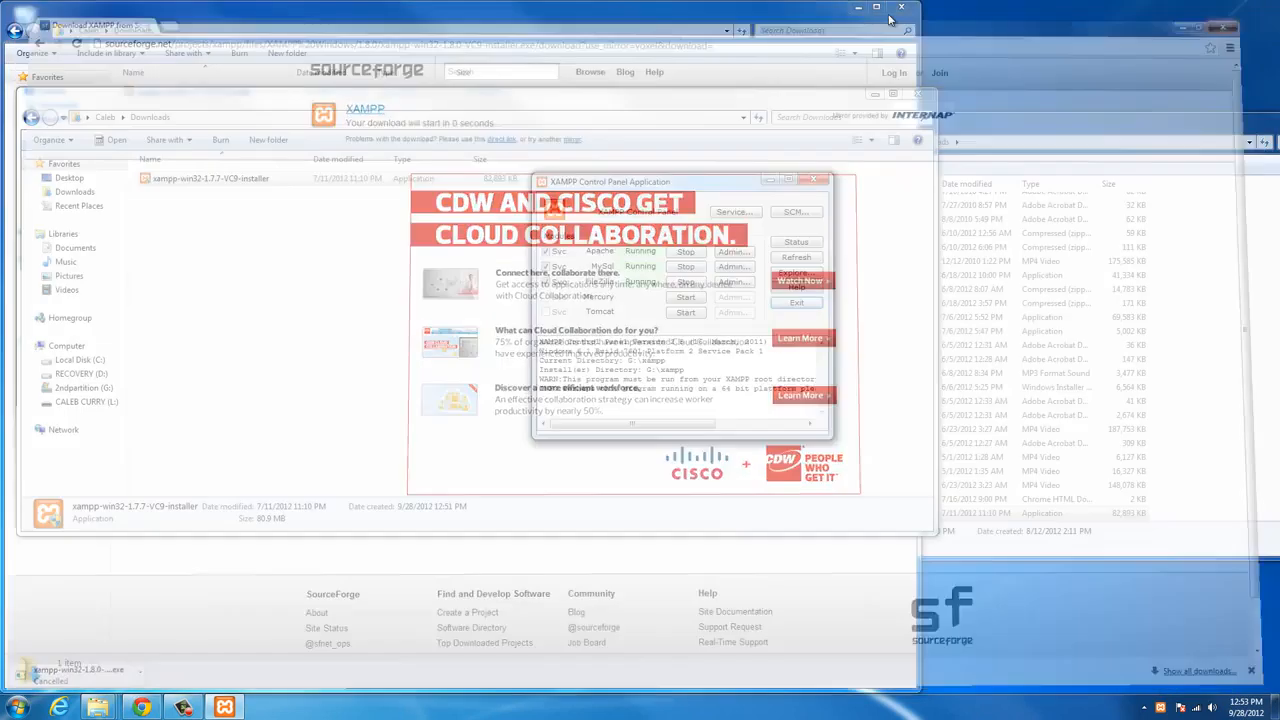
left_click(1262, 7)
left_click(901, 7)
left_click(912, 97)
left_click_drag(1266, 116, 1085, 116)
left_click(1241, 122)
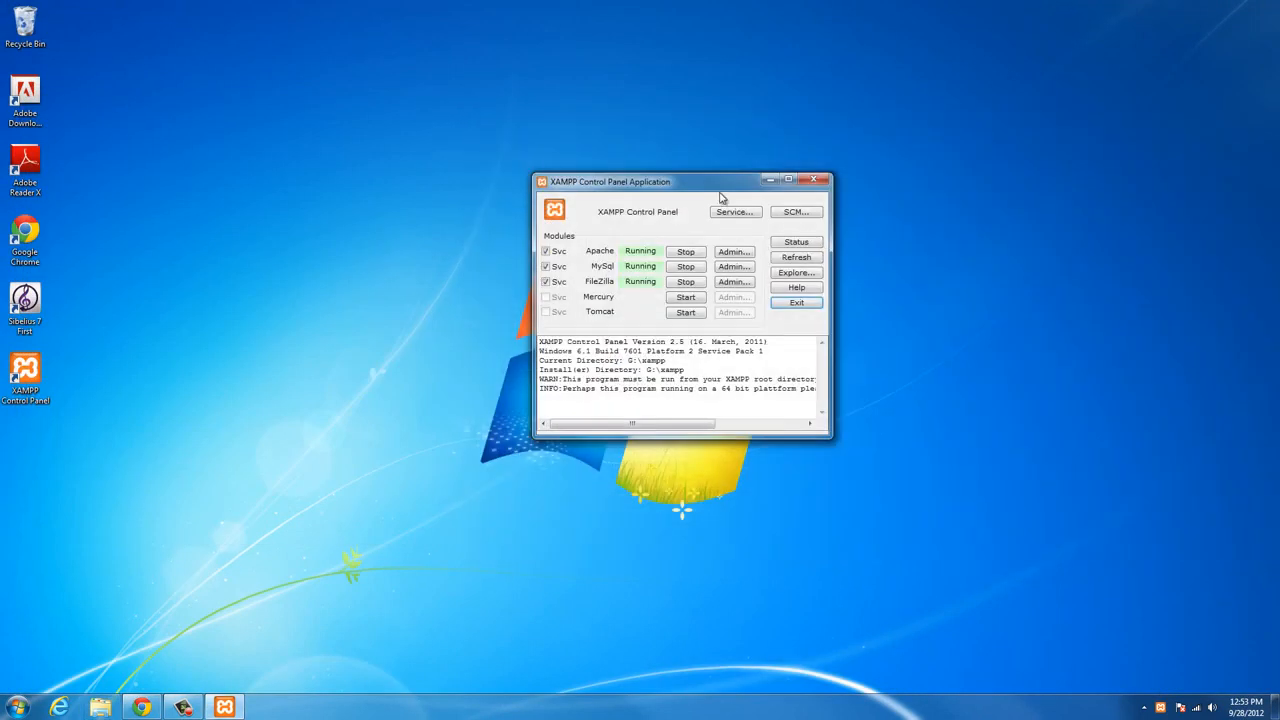
left_click_drag(723, 195, 729, 155)
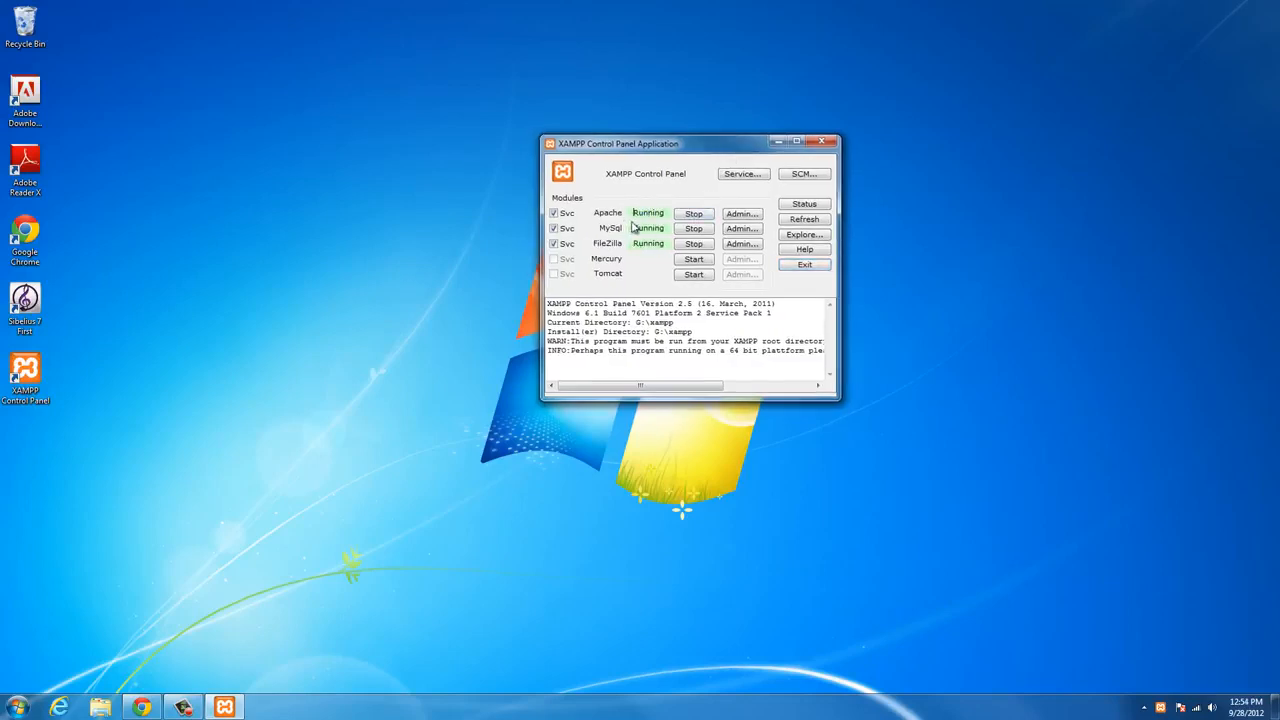
Open localhost in a maximized Chrome window and enter the English version of the XAMPP start page
left_click(135, 708)
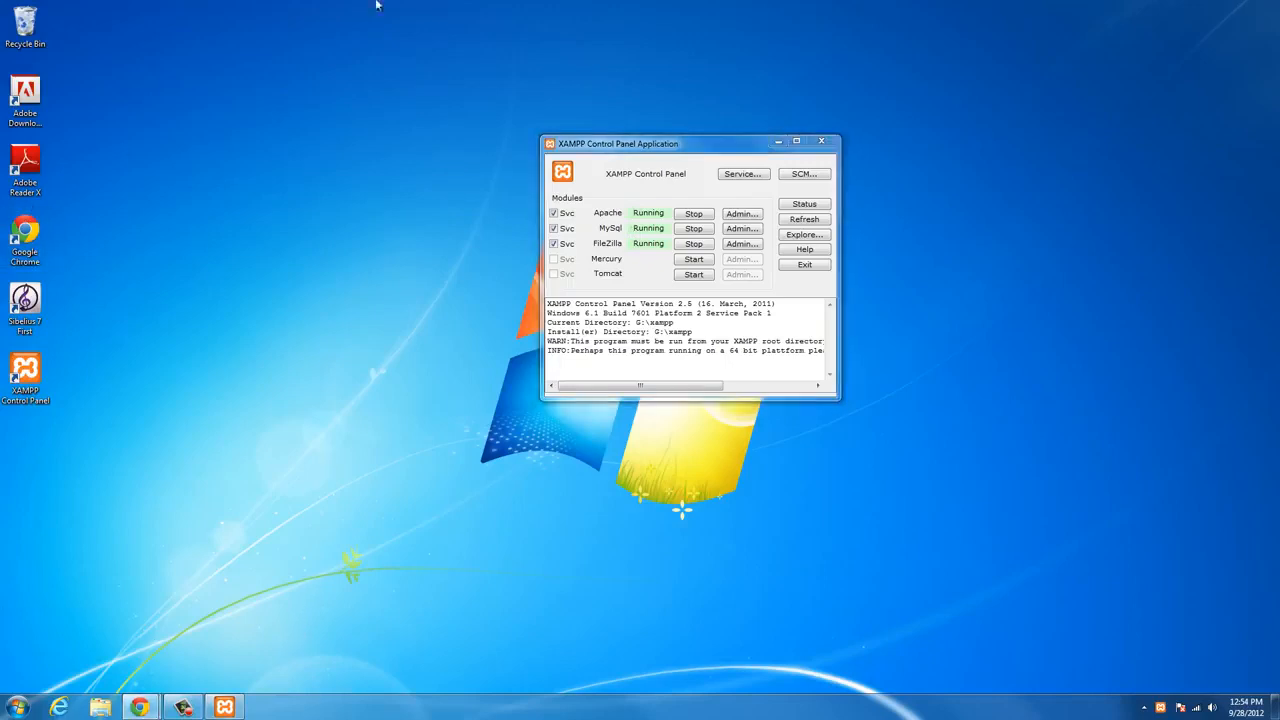
left_click_drag(611, 170, 571, 150)
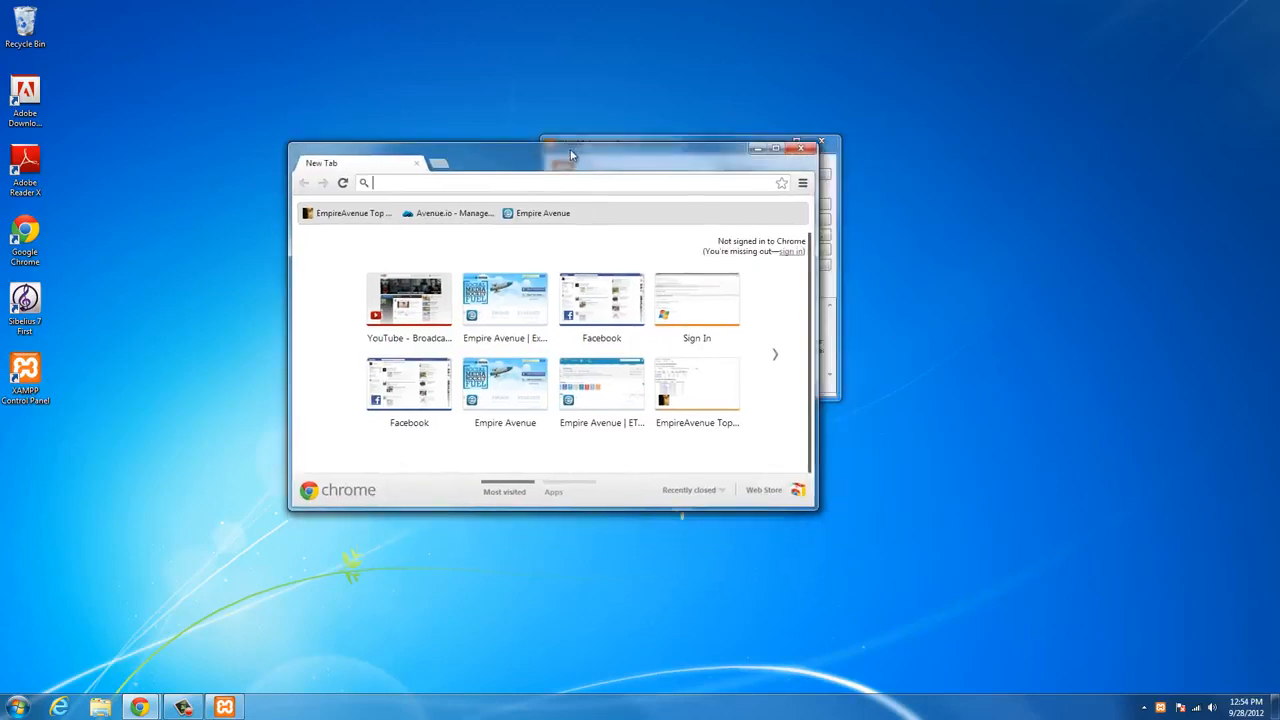
double_click(571, 150)
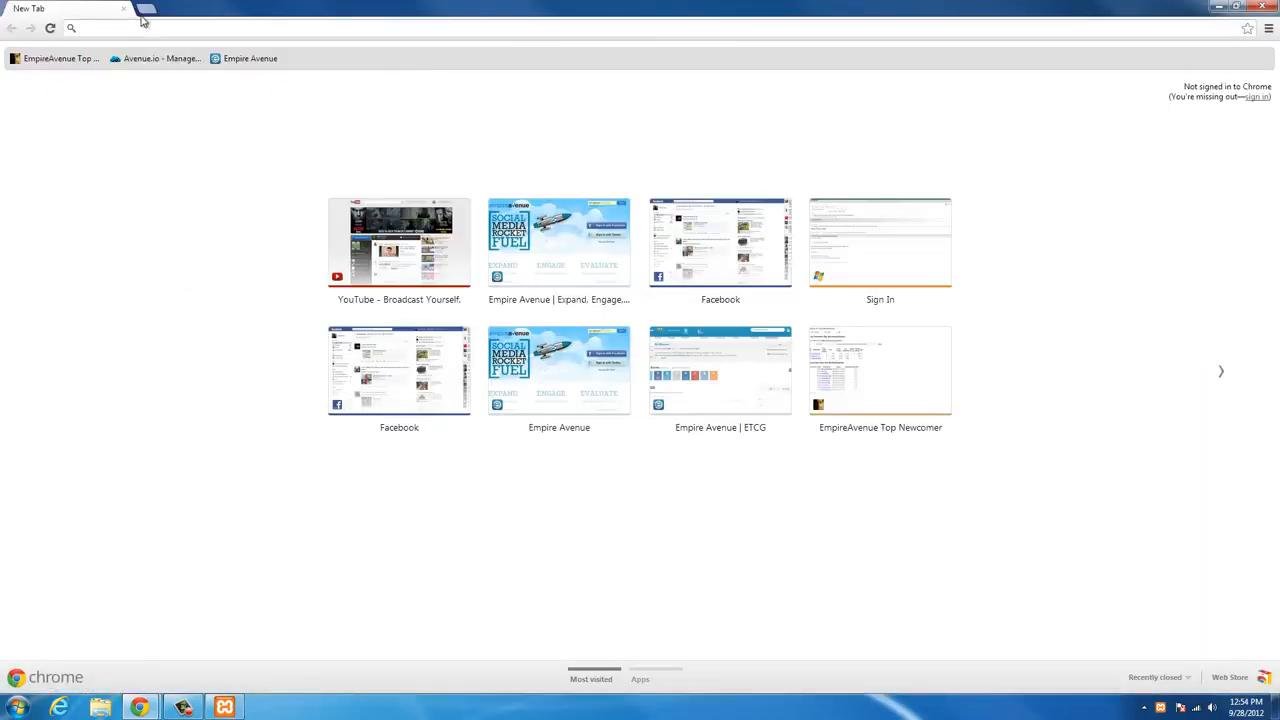
type("localho")
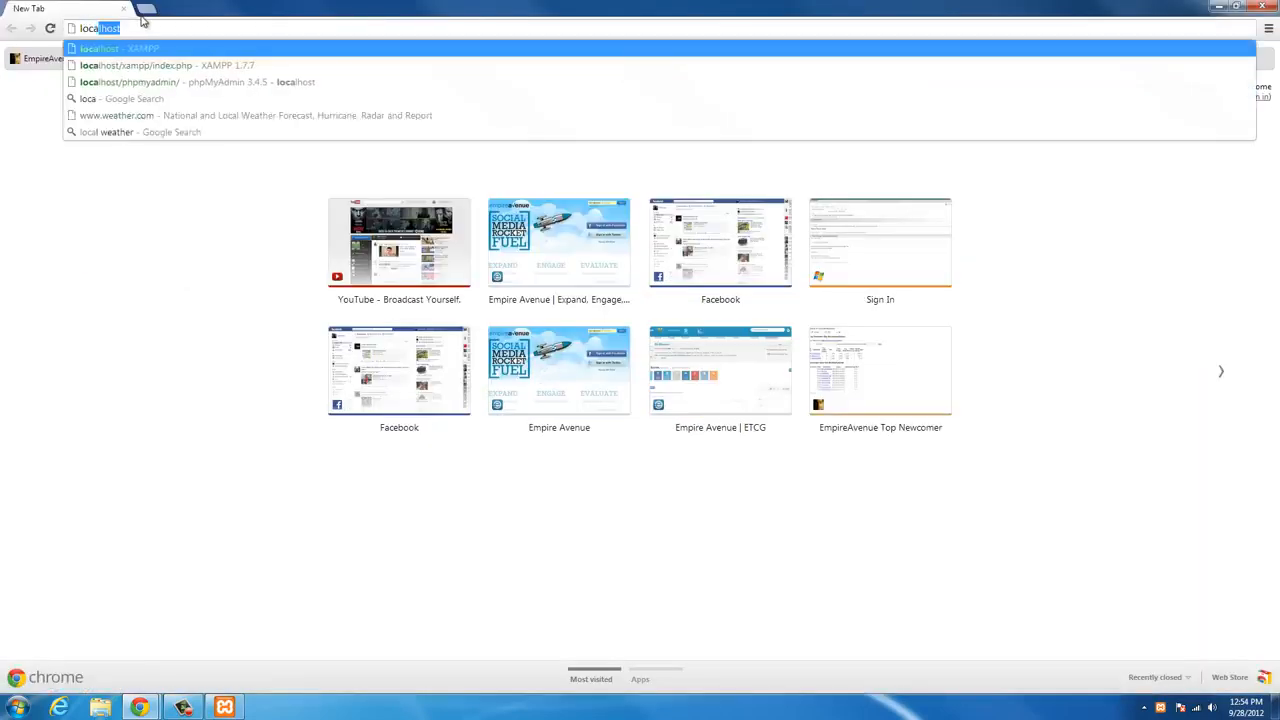
type("st")
key("Return")
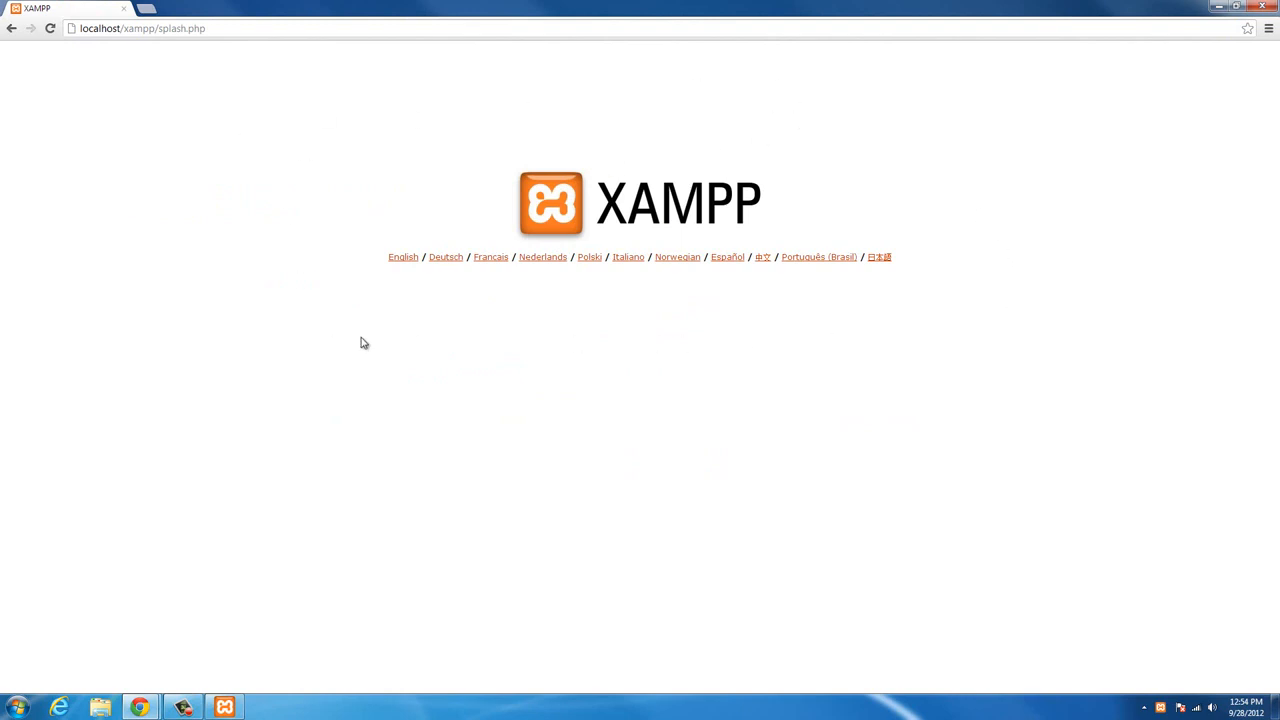
left_click(403, 258)
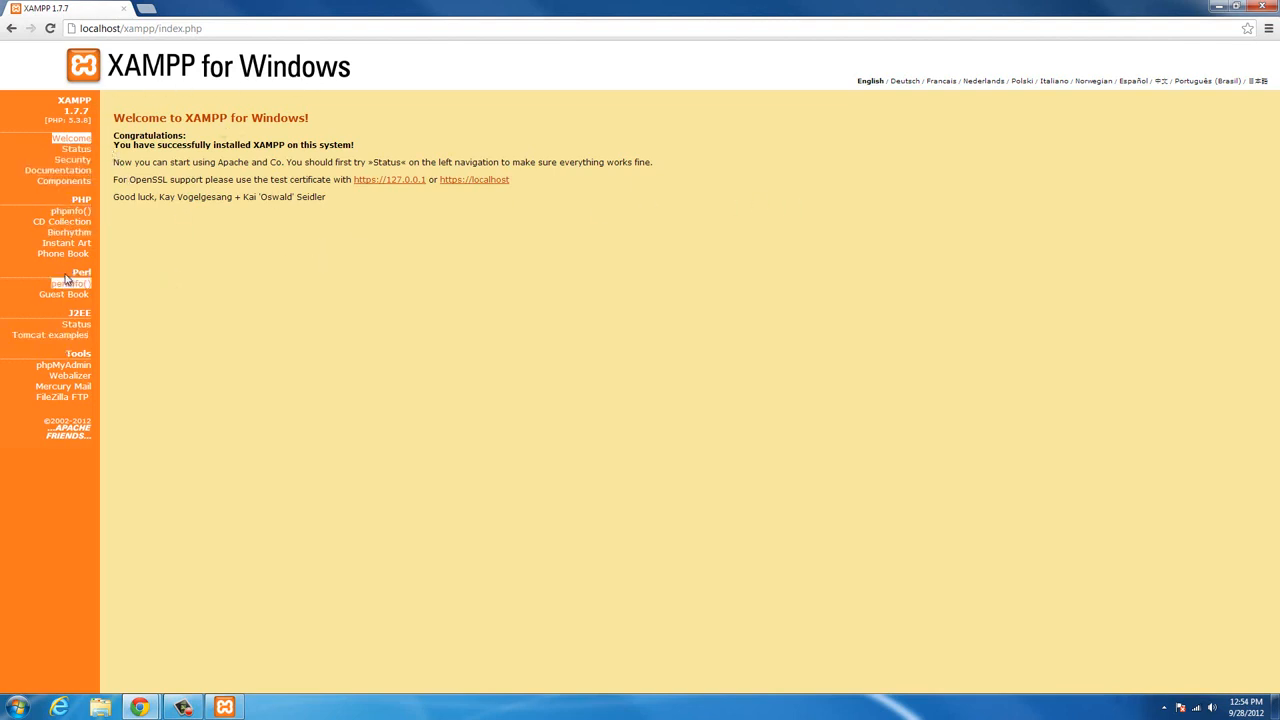
Open phpMyAdmin from the XAMPP tools and set its display language to English
left_click(70, 367)
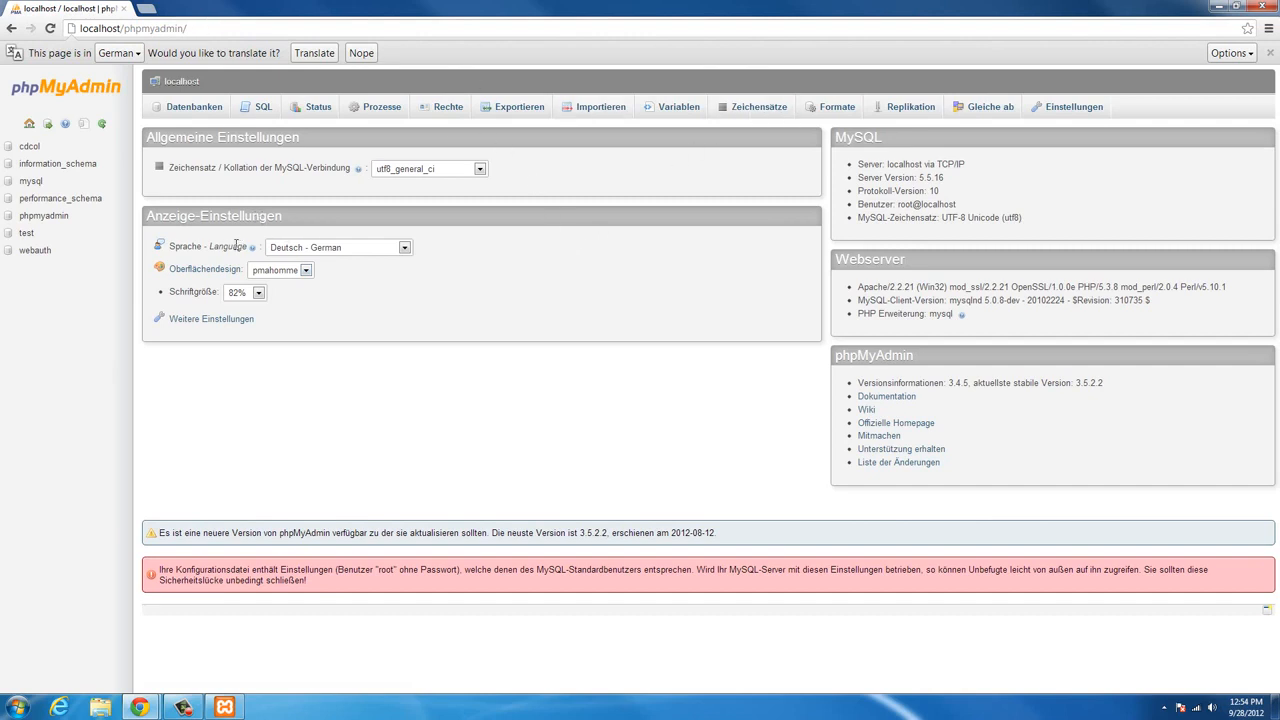
left_click_drag(328, 220, 166, 215)
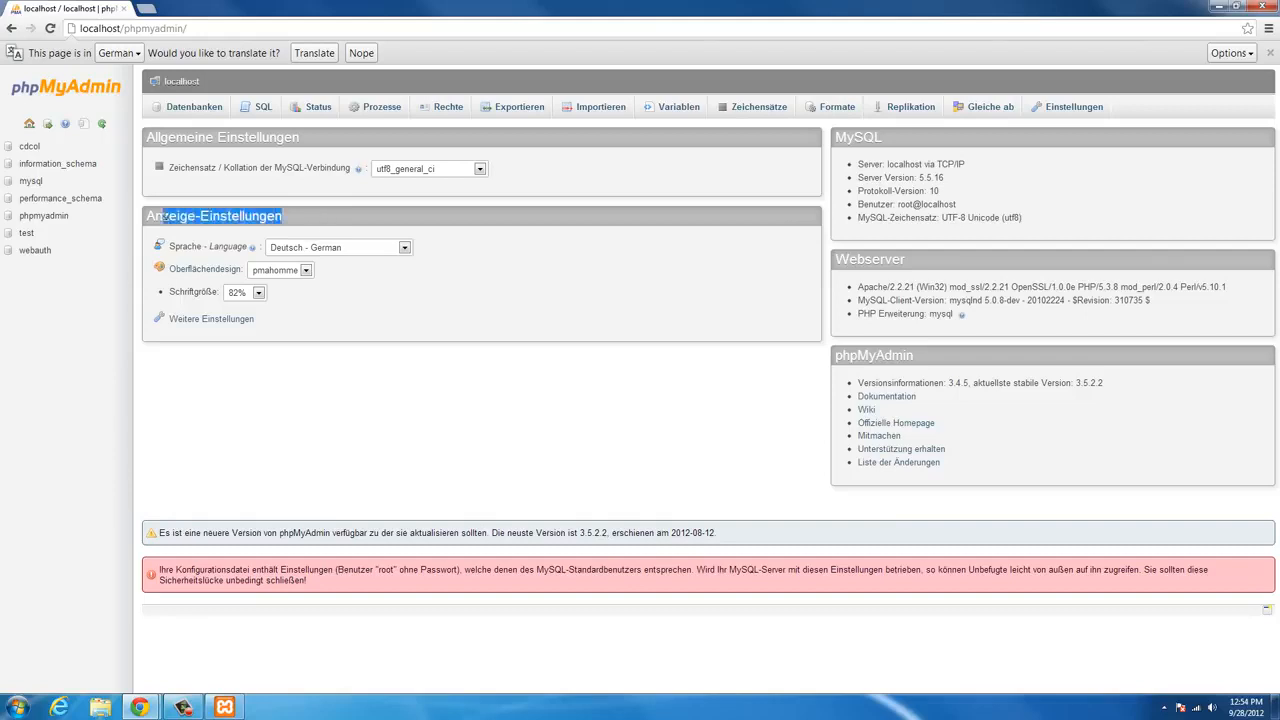
left_click(288, 217)
left_click(370, 258)
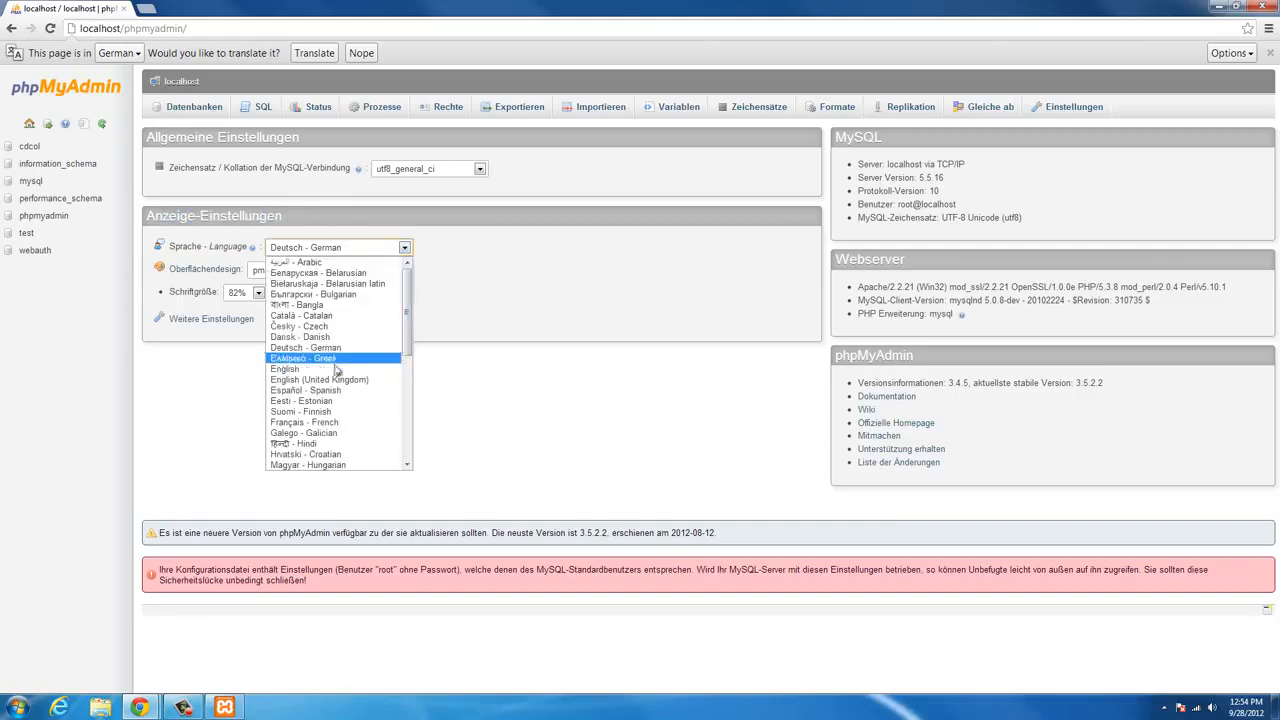
left_click(333, 370)
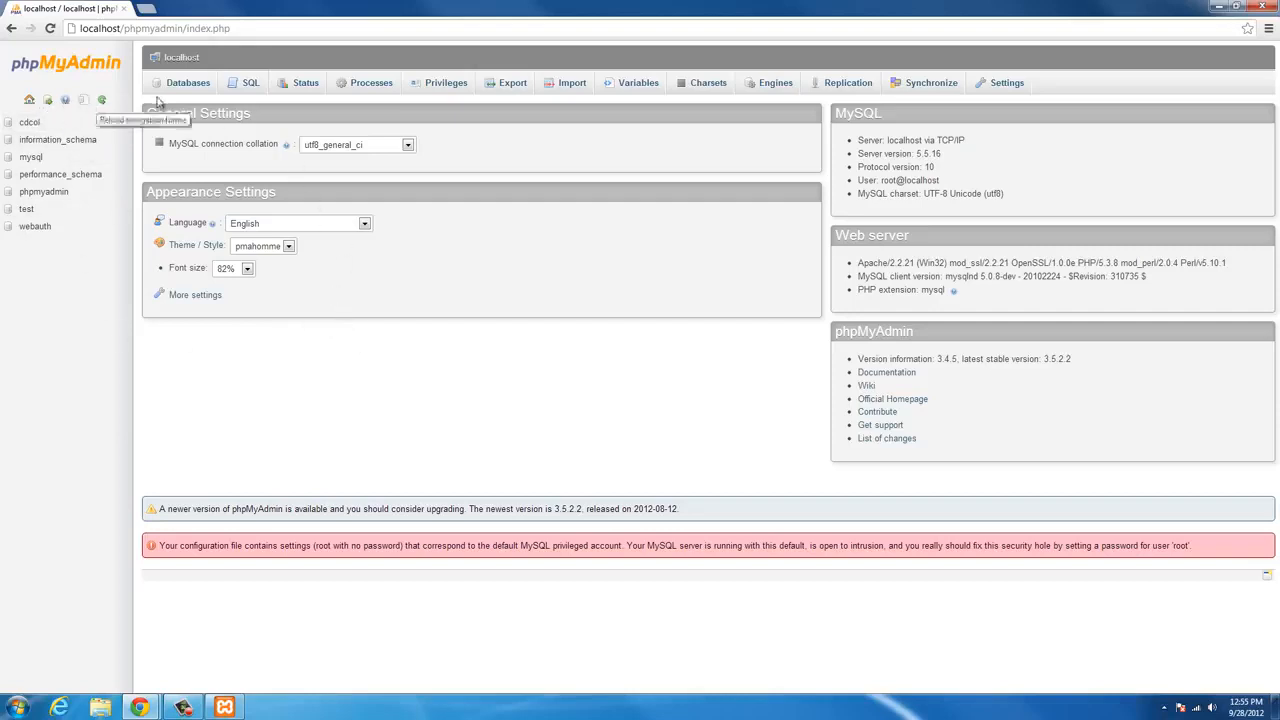
Look at the server's SQL query page and its list of databases, and return to the phpMyAdmin home page
left_click(244, 85)
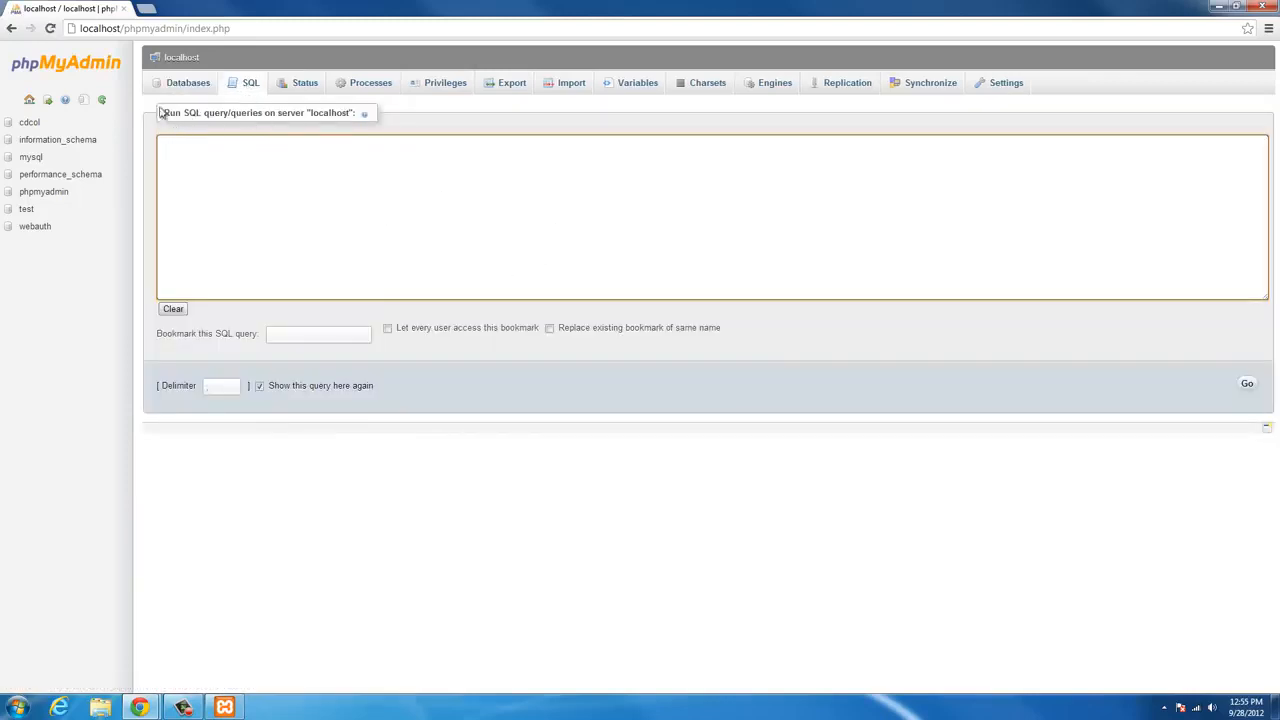
left_click(181, 83)
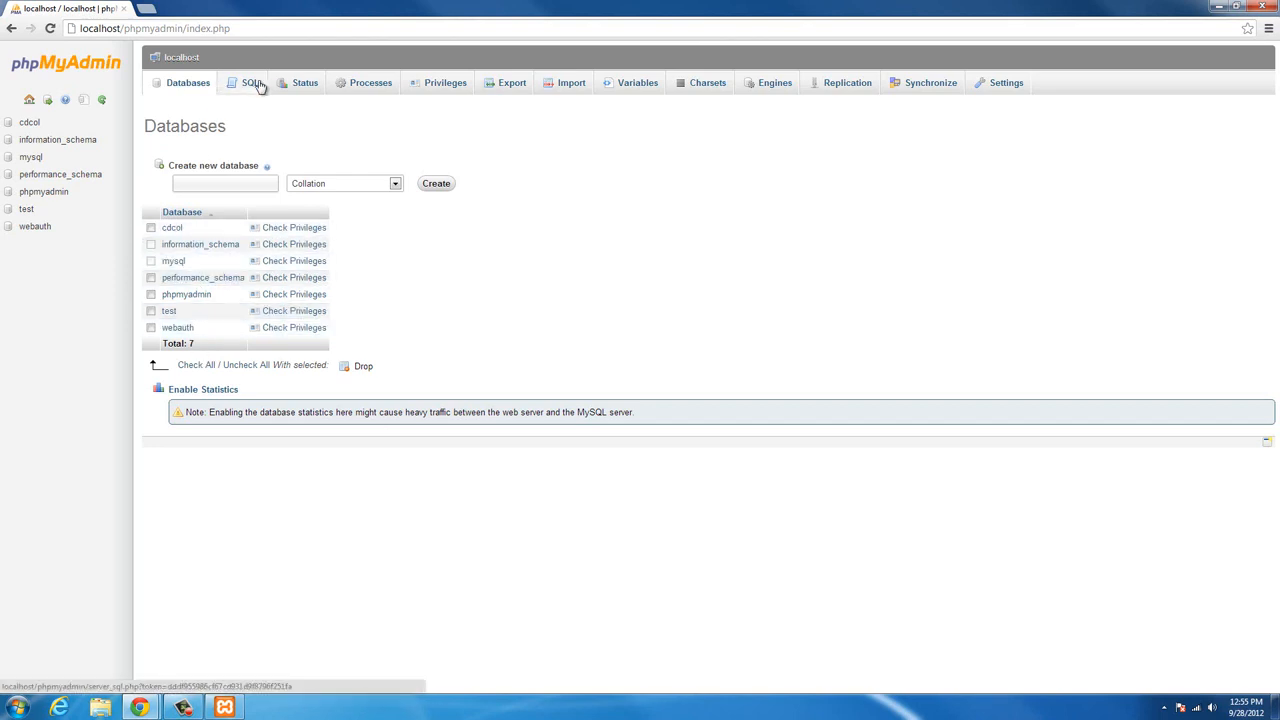
left_click(30, 101)
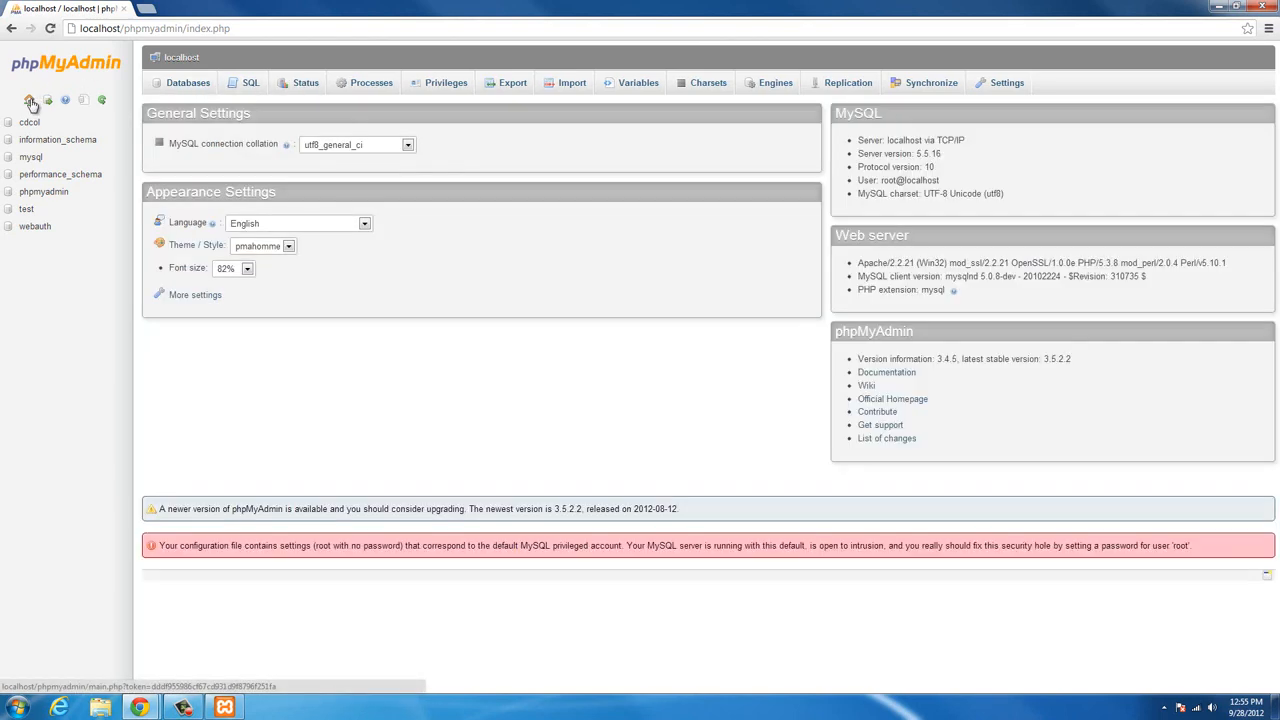
Examine the upgrade and security notices and the MySQL, web server and phpMyAdmin details on the home page
left_click_drag(158, 509, 1234, 560)
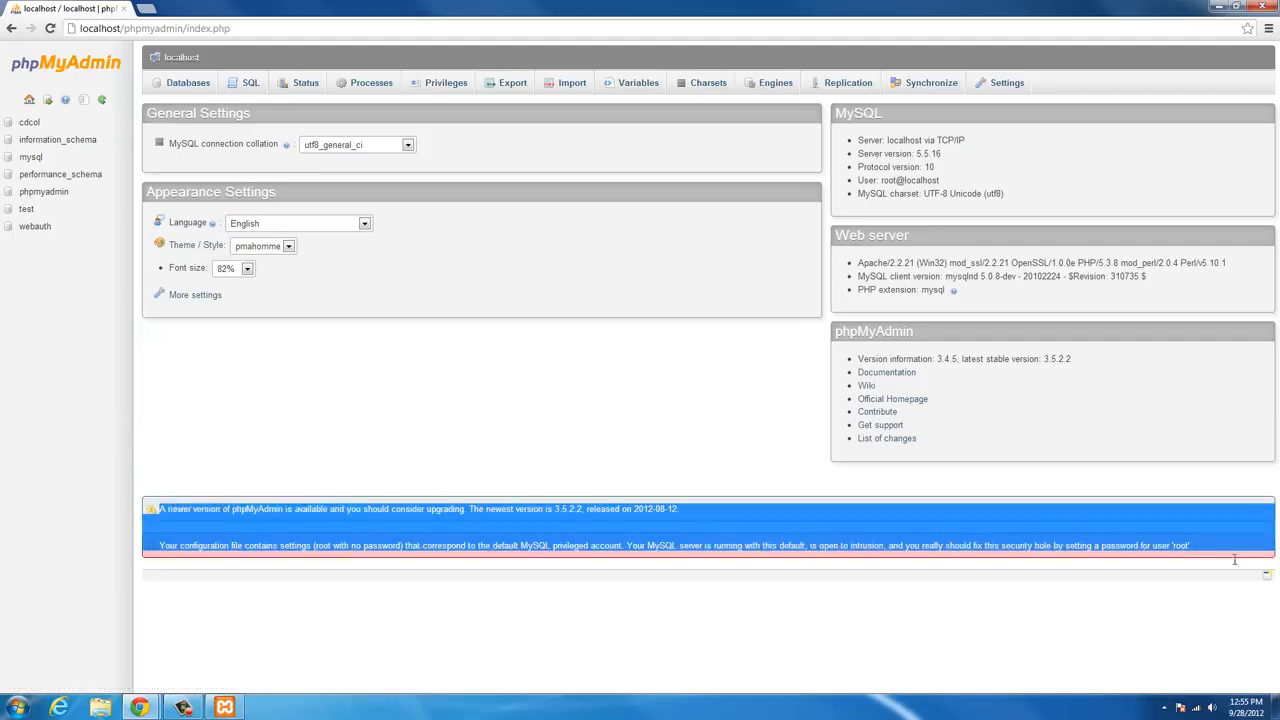
left_click(718, 414)
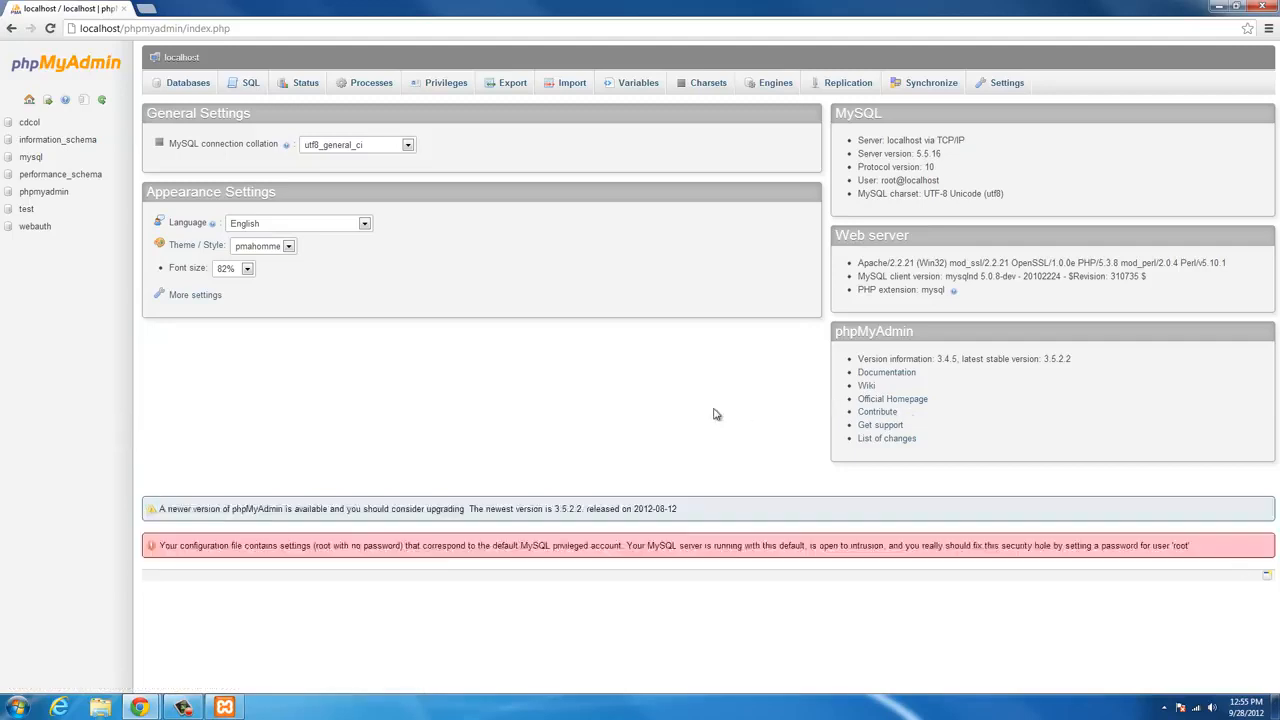
left_click_drag(1094, 369, 831, 362)
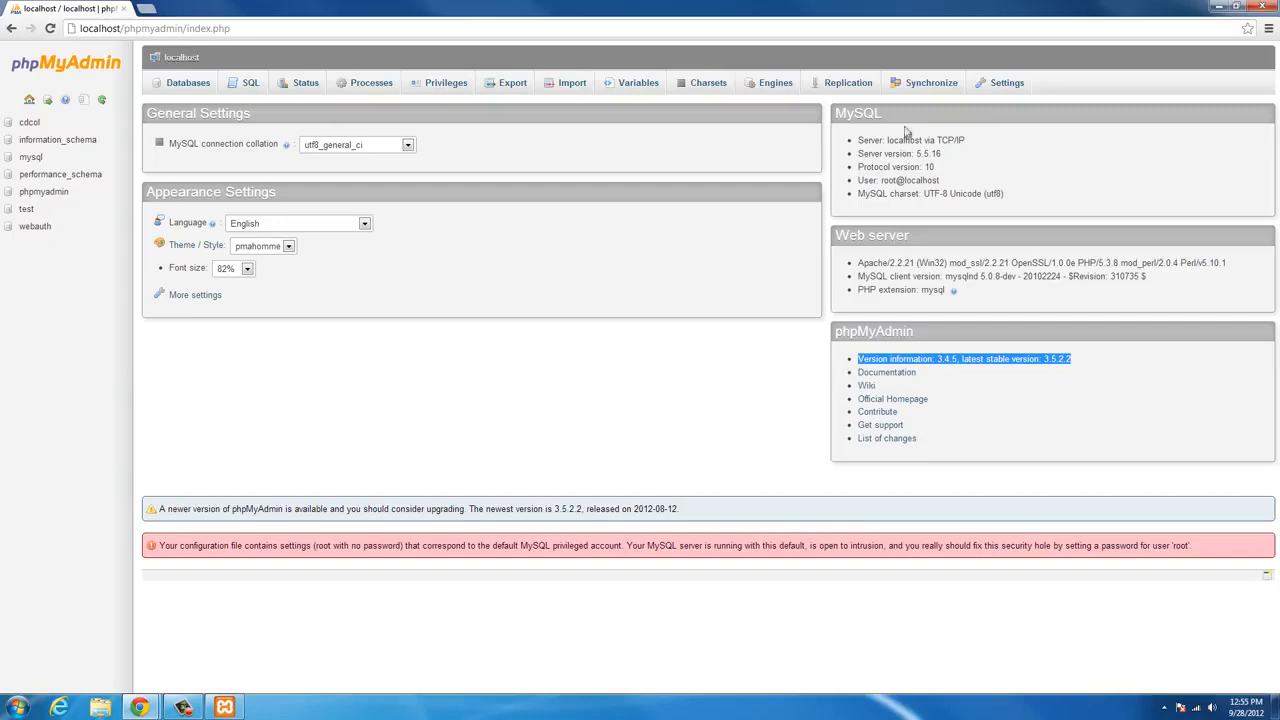
left_click_drag(986, 124, 908, 443)
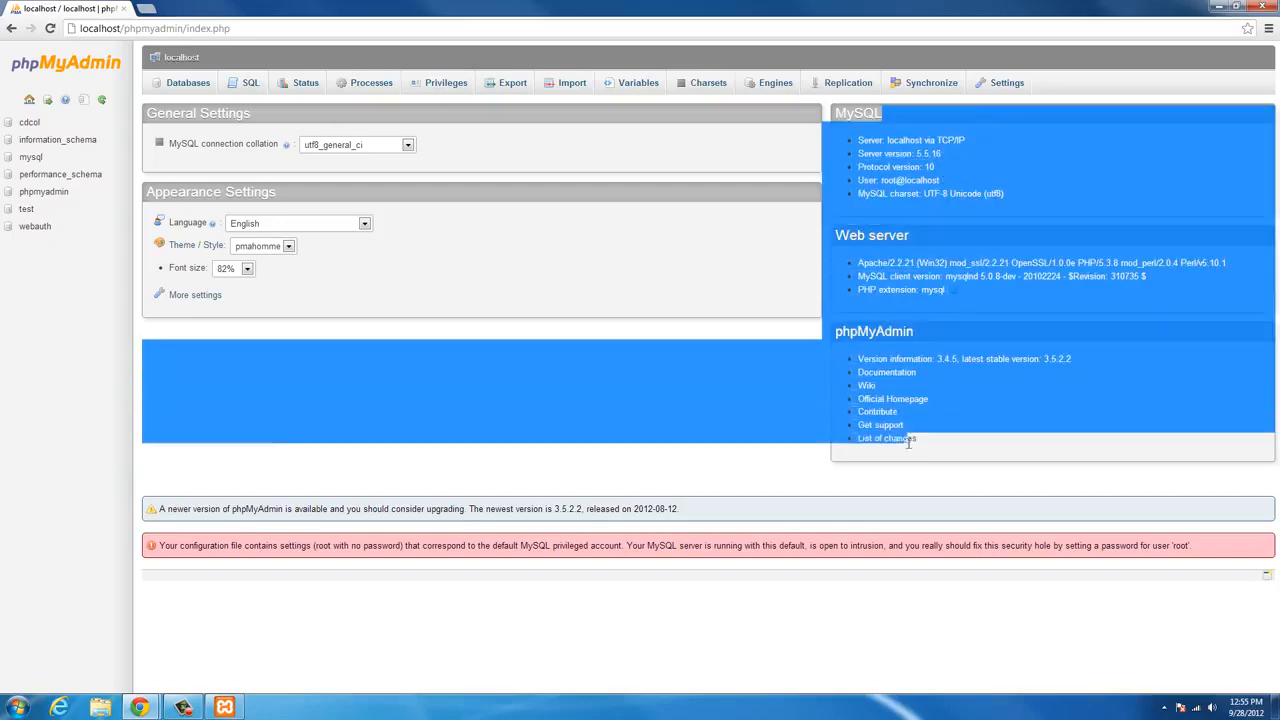
left_click(578, 291)
Review the server's database export options and the full list of character sets and collations
left_click(513, 86)
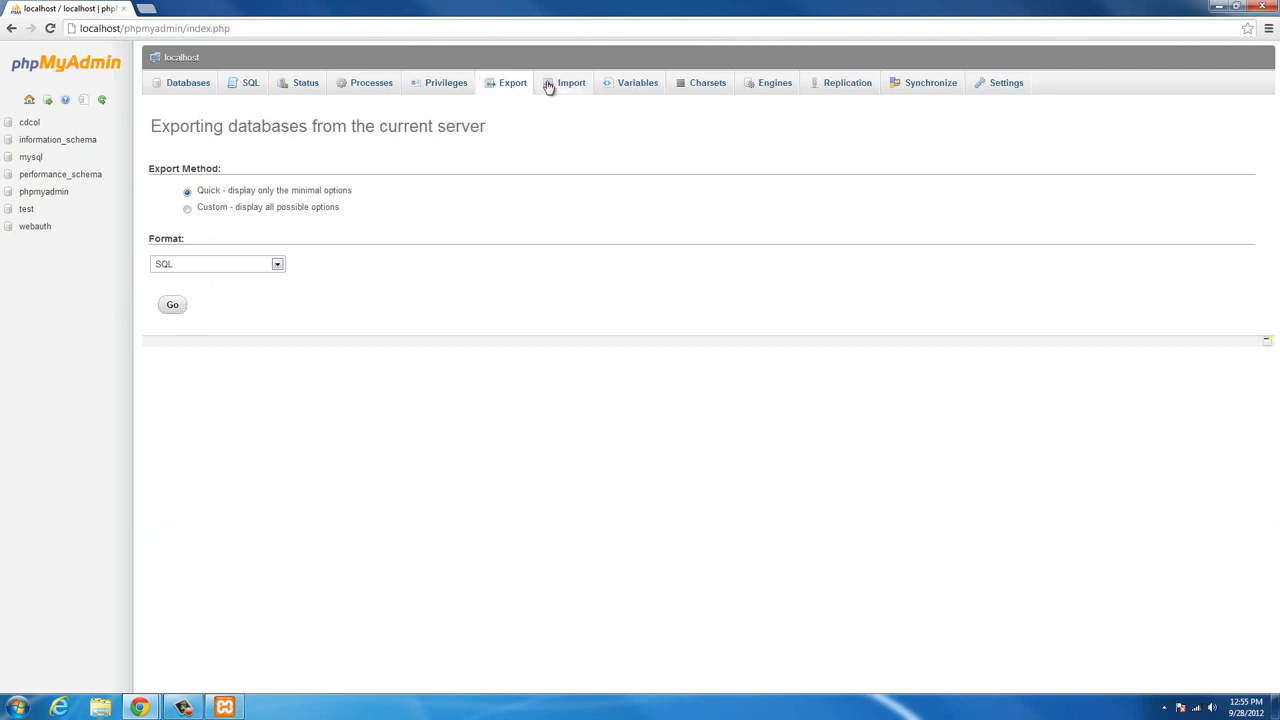
left_click(549, 87)
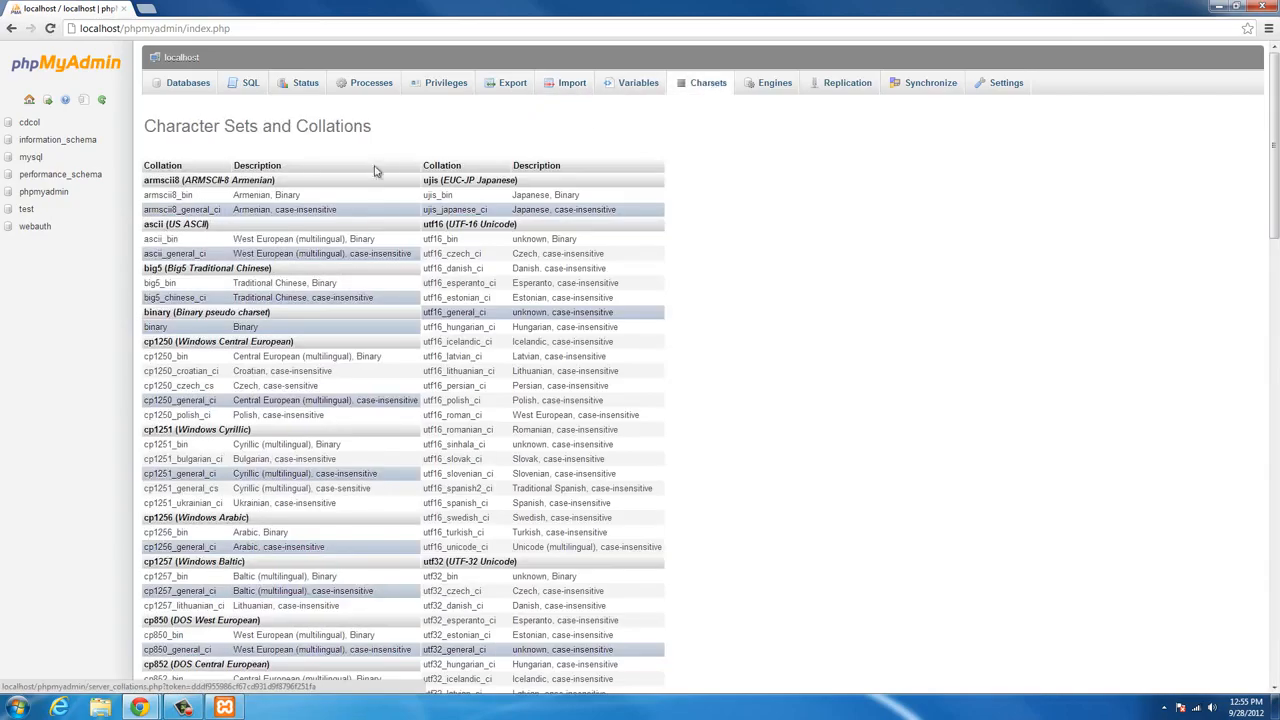
scroll(372, 240, "down", 5)
scroll(372, 284, "down", 5)
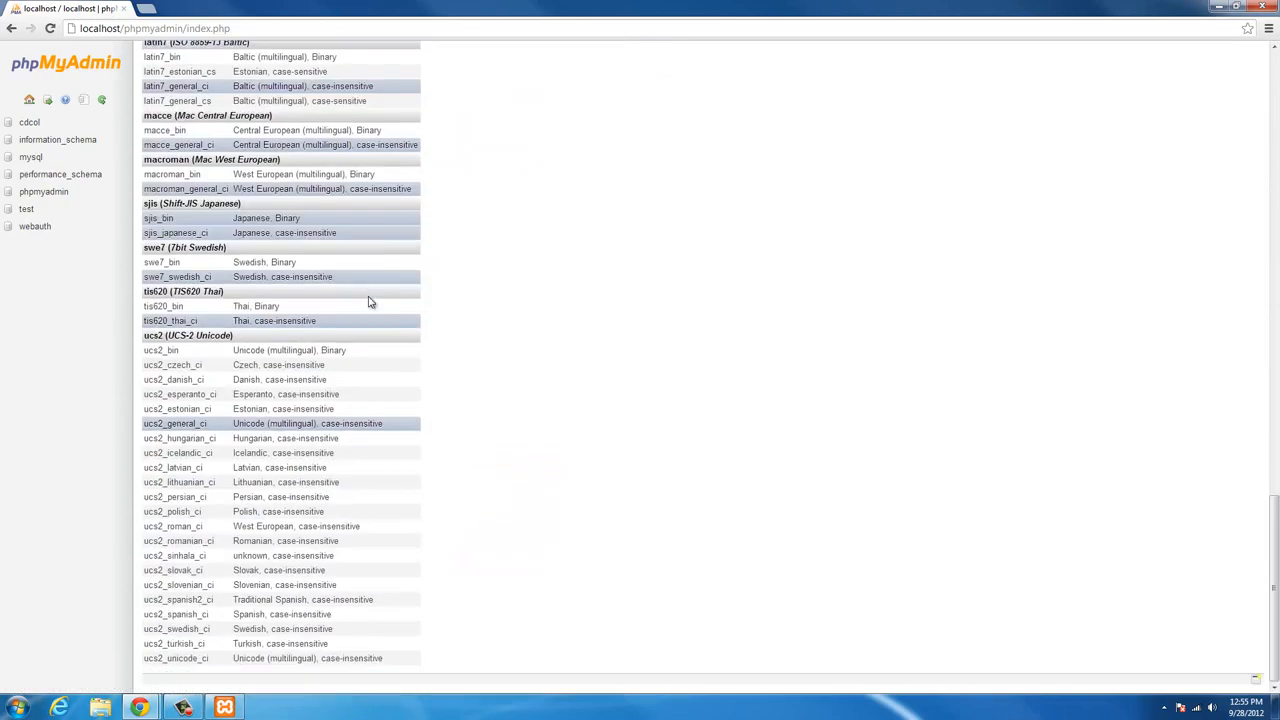
scroll(566, 334, "down", 3)
scroll(566, 334, "up", 15)
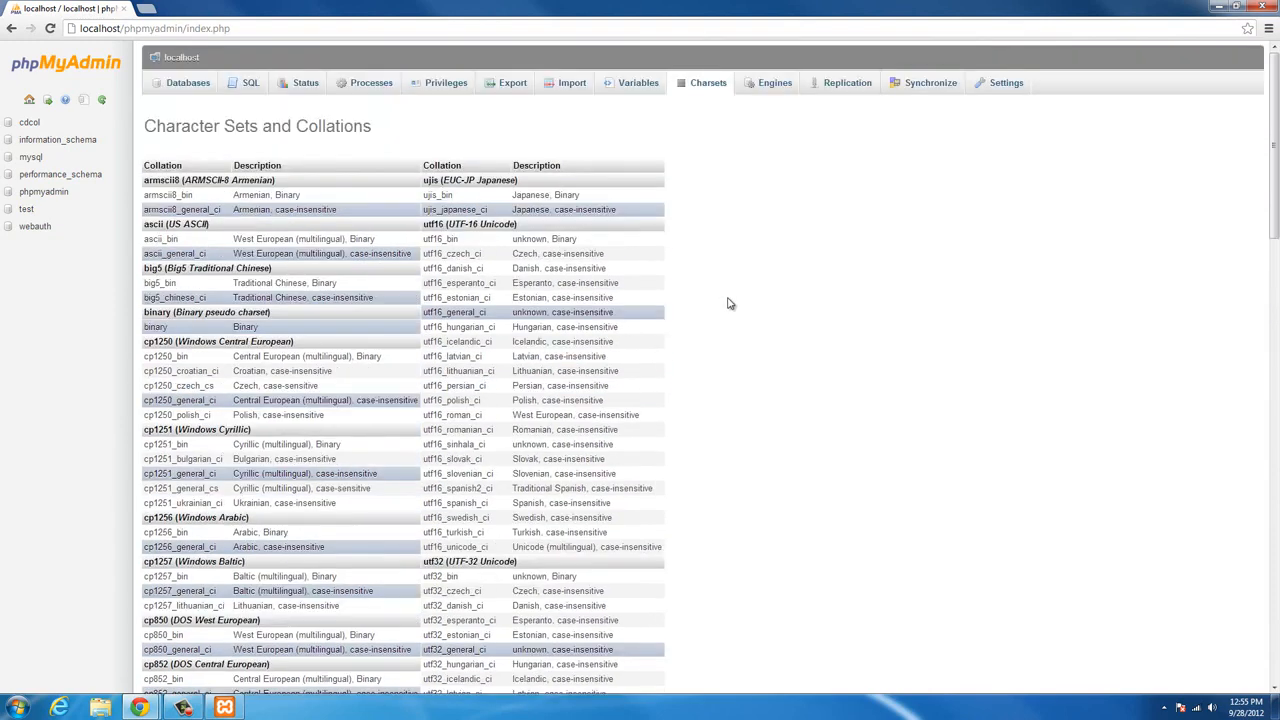
View the storage engines list and the phpMyAdmin settings management page, ending on the home page
left_click(777, 88)
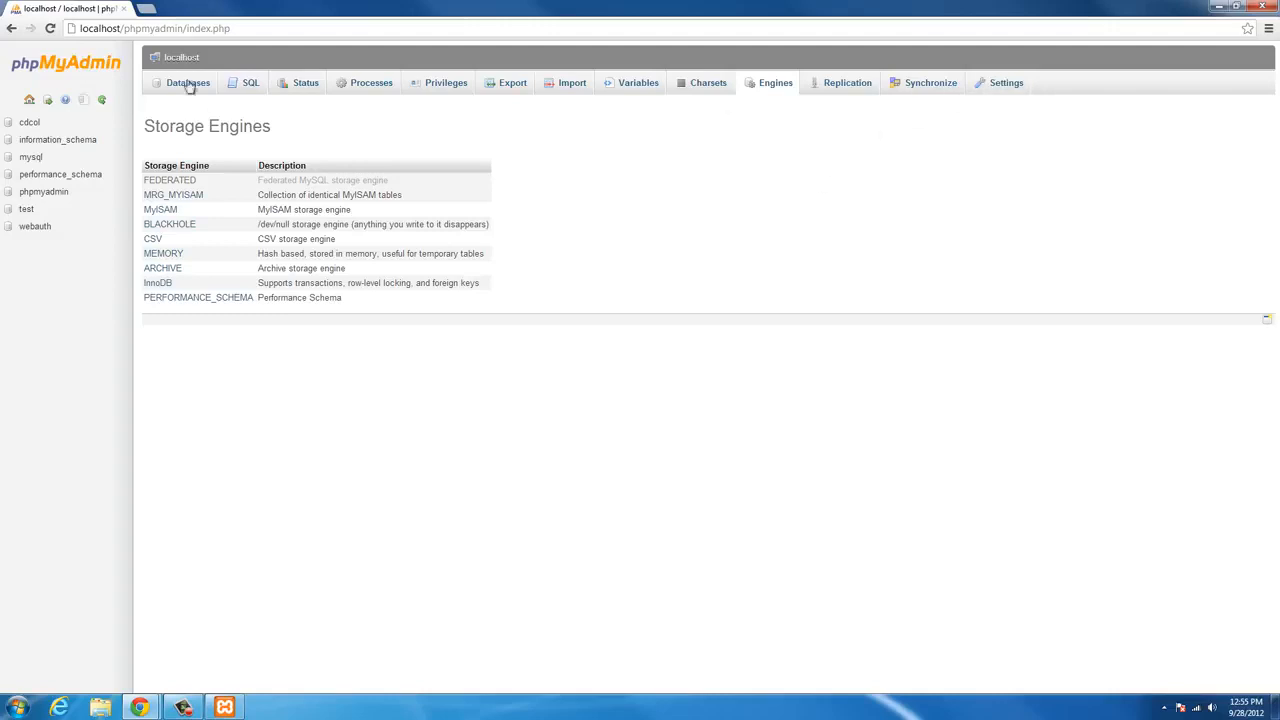
left_click(30, 102)
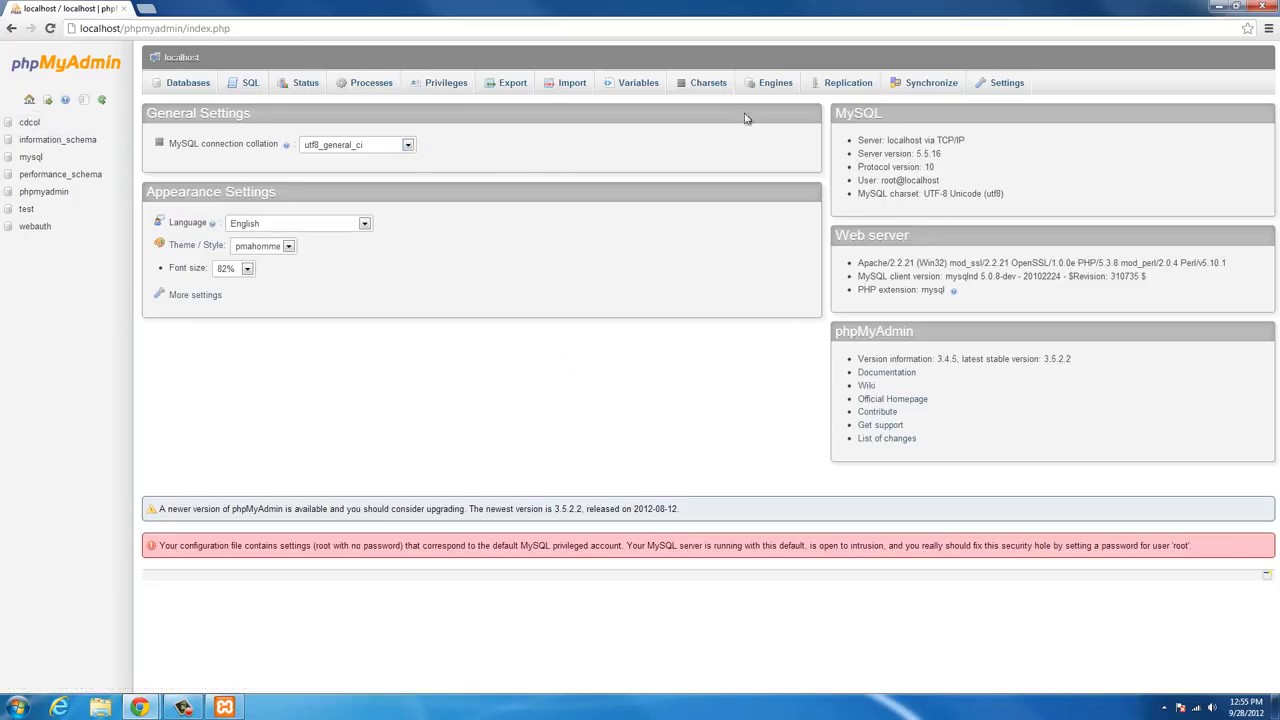
left_click(1007, 85)
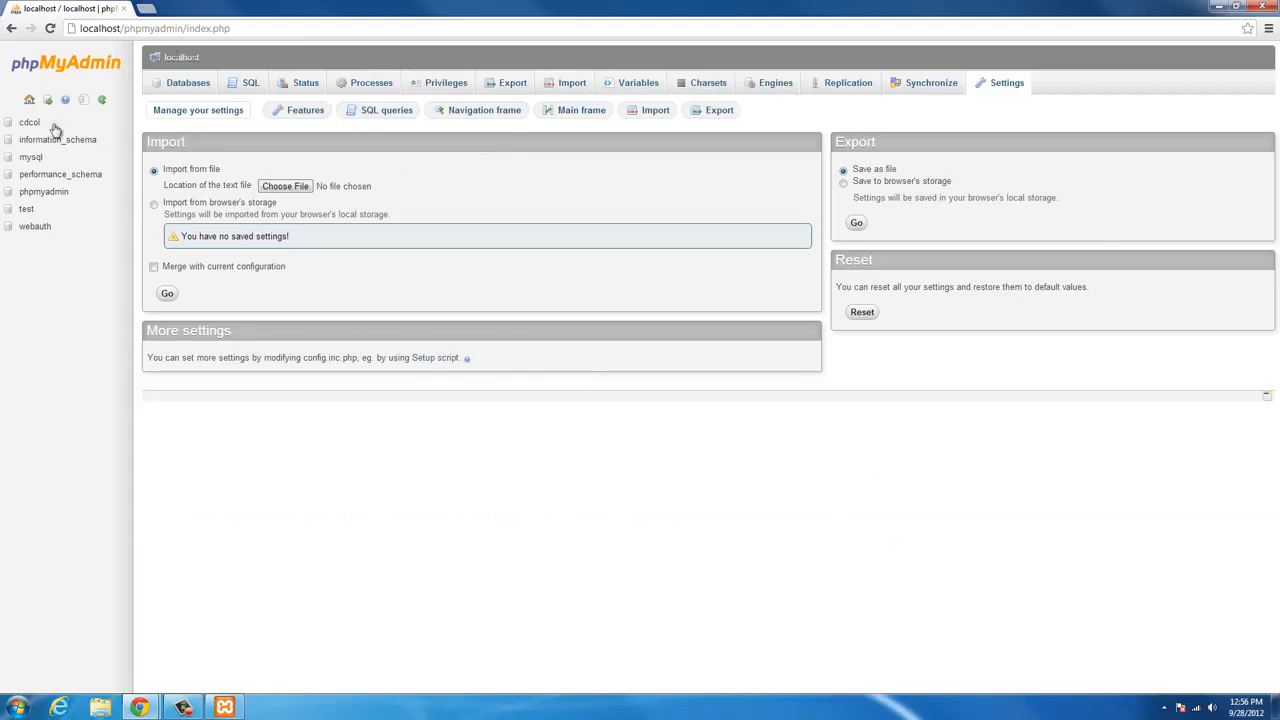
left_click(29, 100)
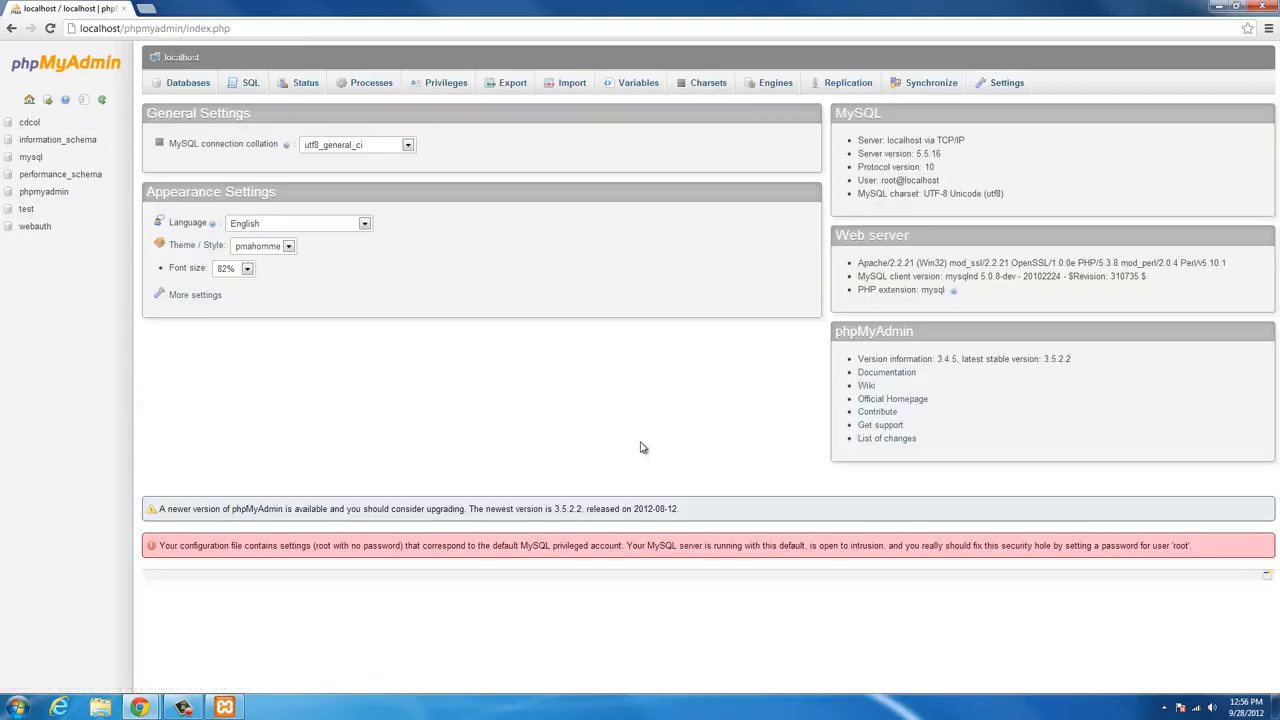